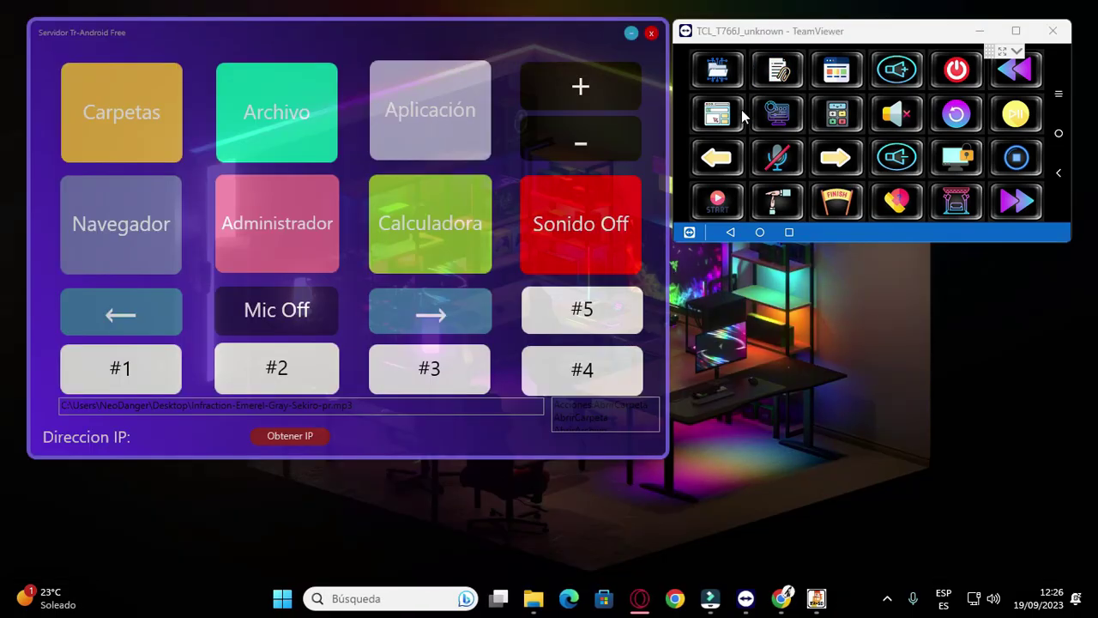
- Trigger the browser, calculator, volume-up and volume-down actions from the mirrored phone's control deck
left_click(732, 120)
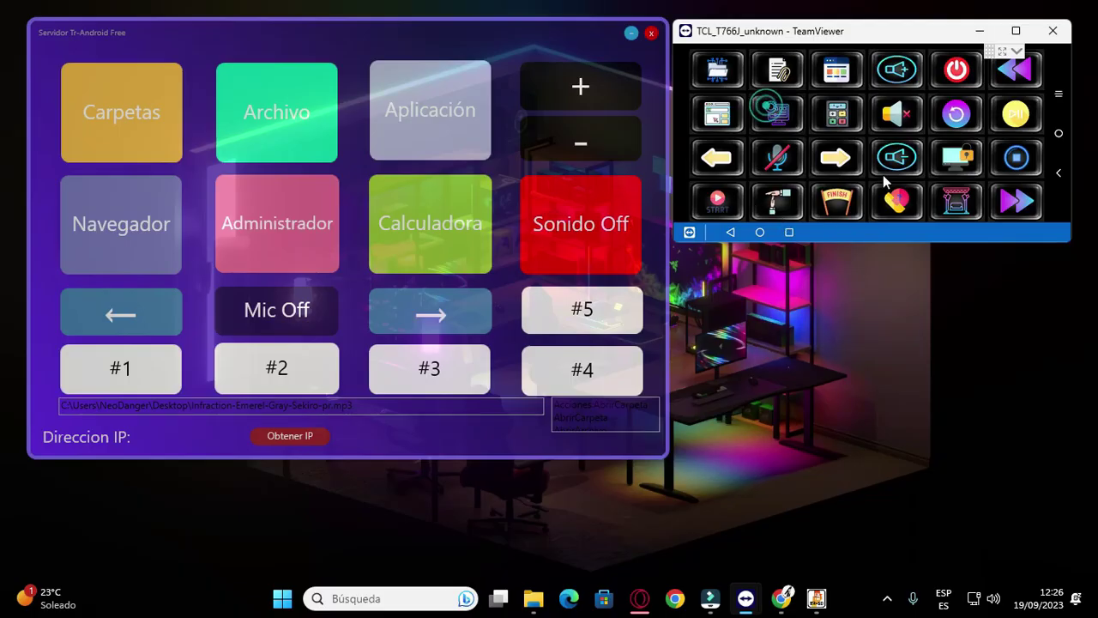
left_click(837, 113)
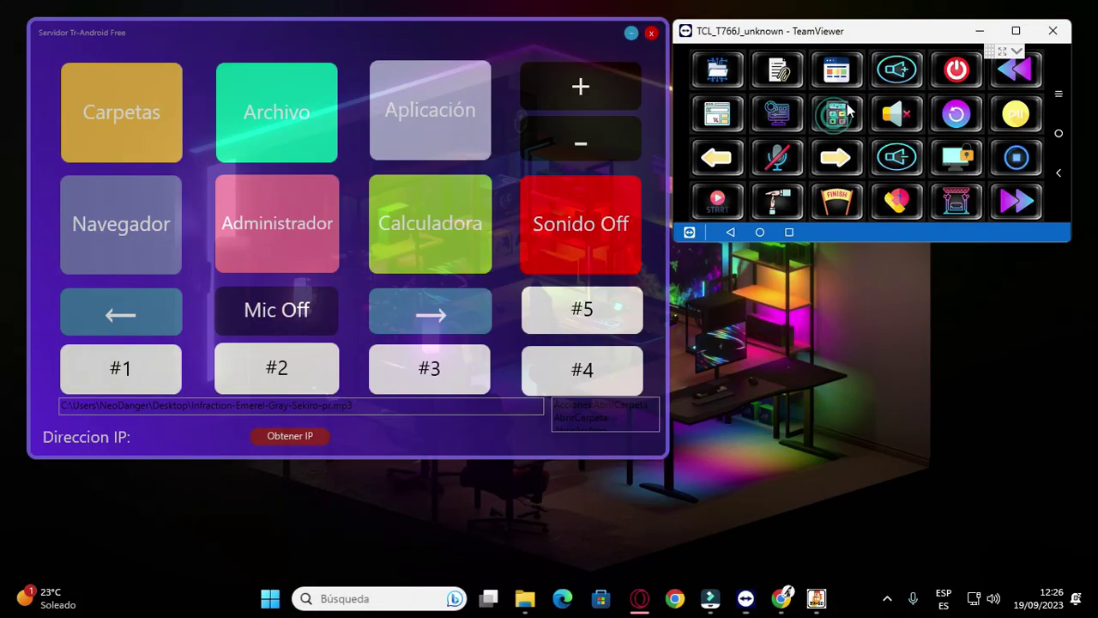
left_click(824, 347)
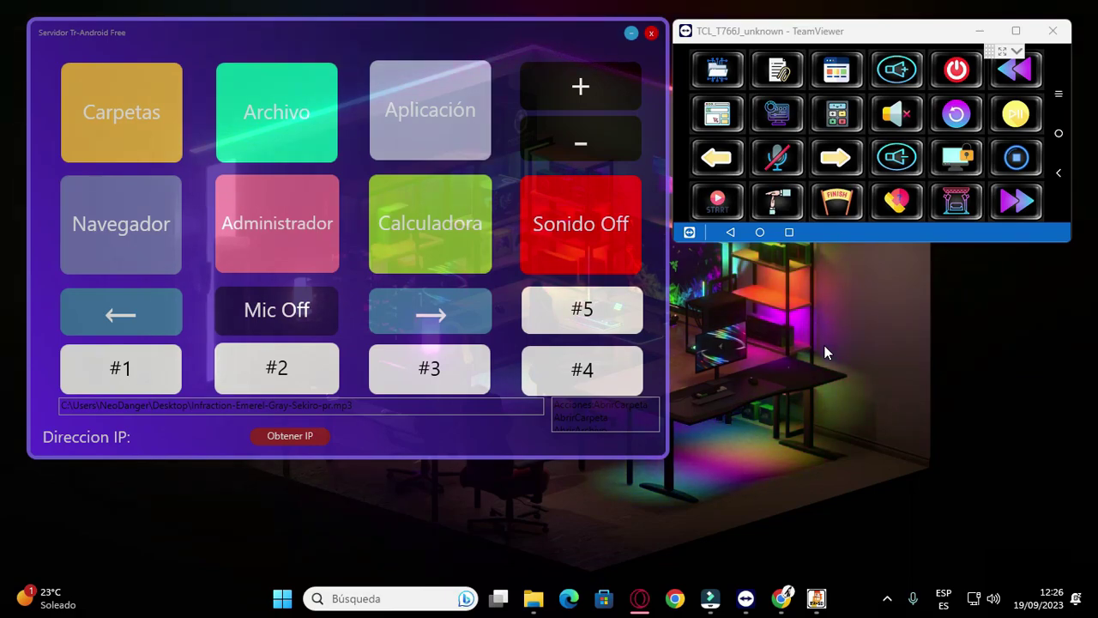
left_click(913, 75)
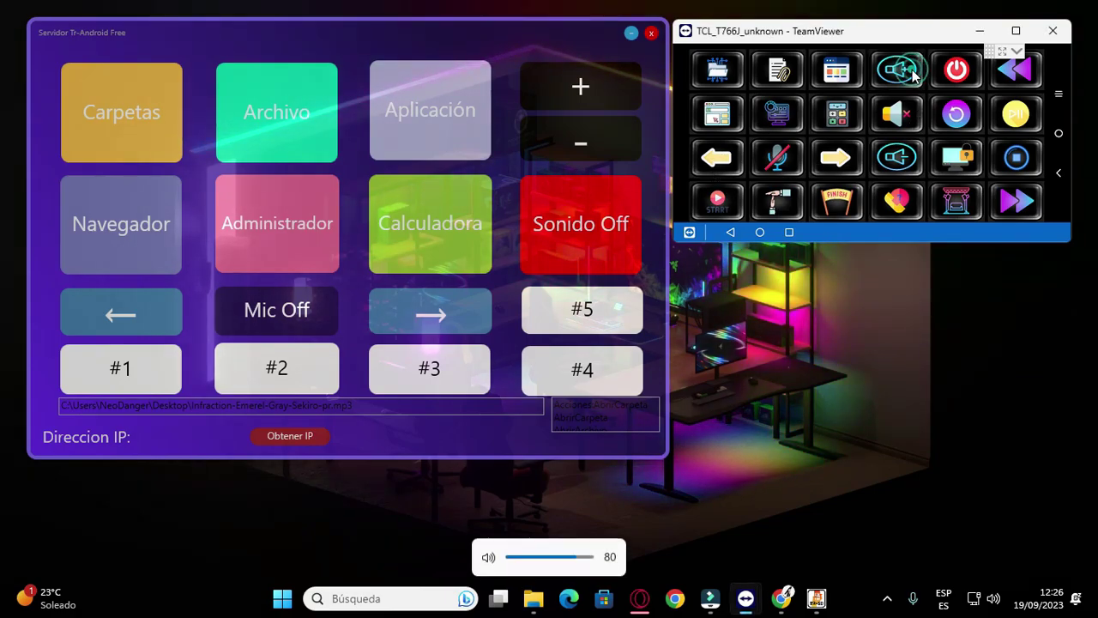
left_click(904, 166)
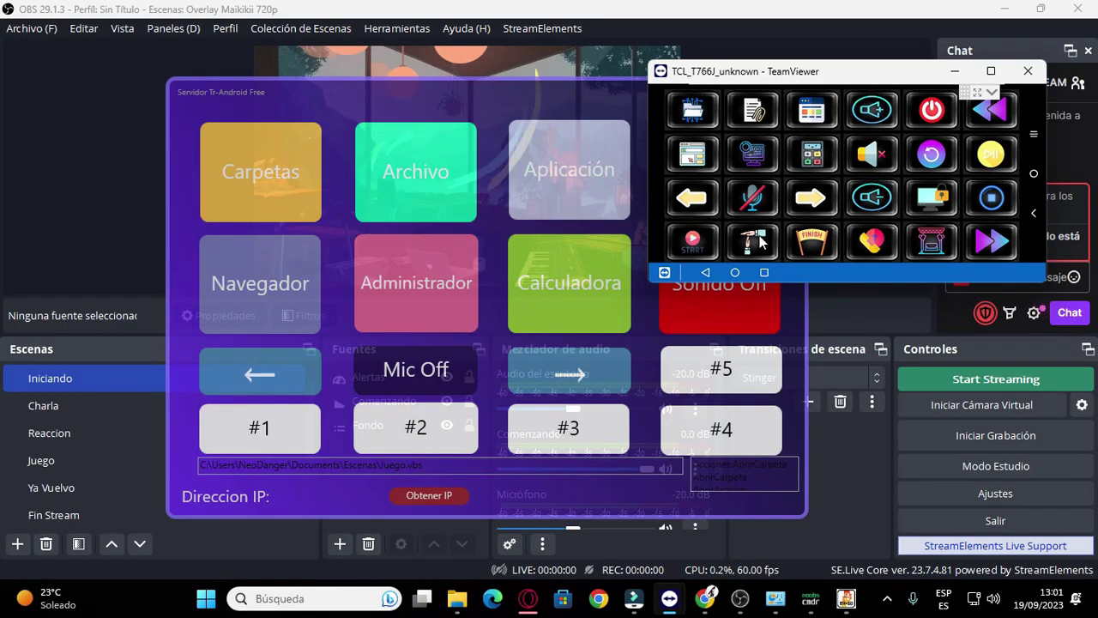
- Switch the OBS scenes to Charla, Iniciando and the stream ending from the phone deck, moving the server window lower
left_click(745, 244)
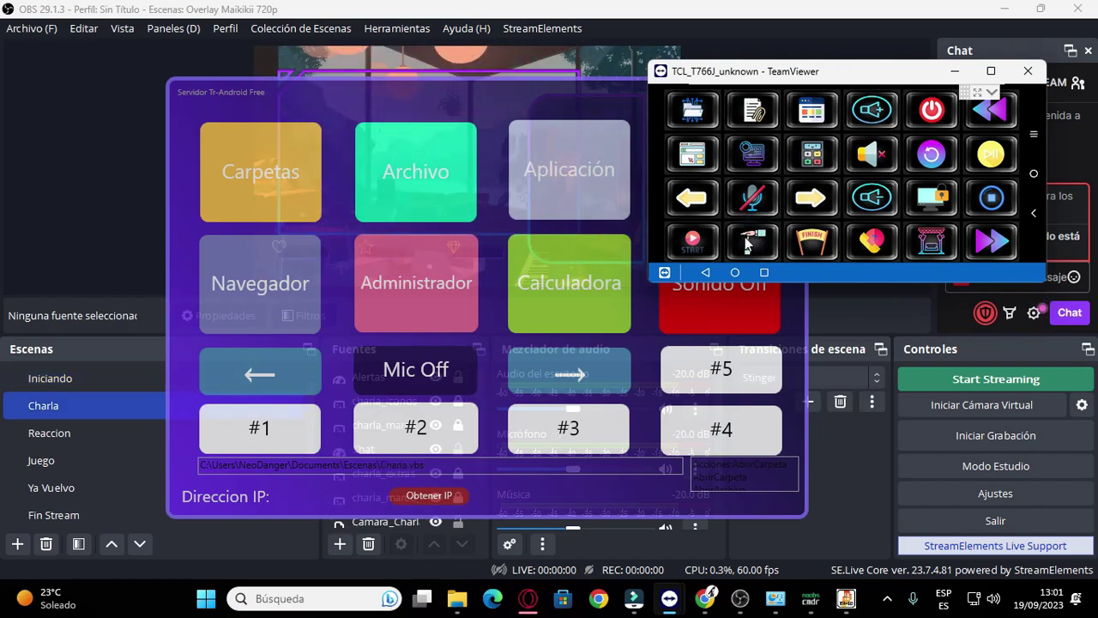
left_click_drag(522, 97, 568, 193)
left_click(845, 79)
left_click(695, 242)
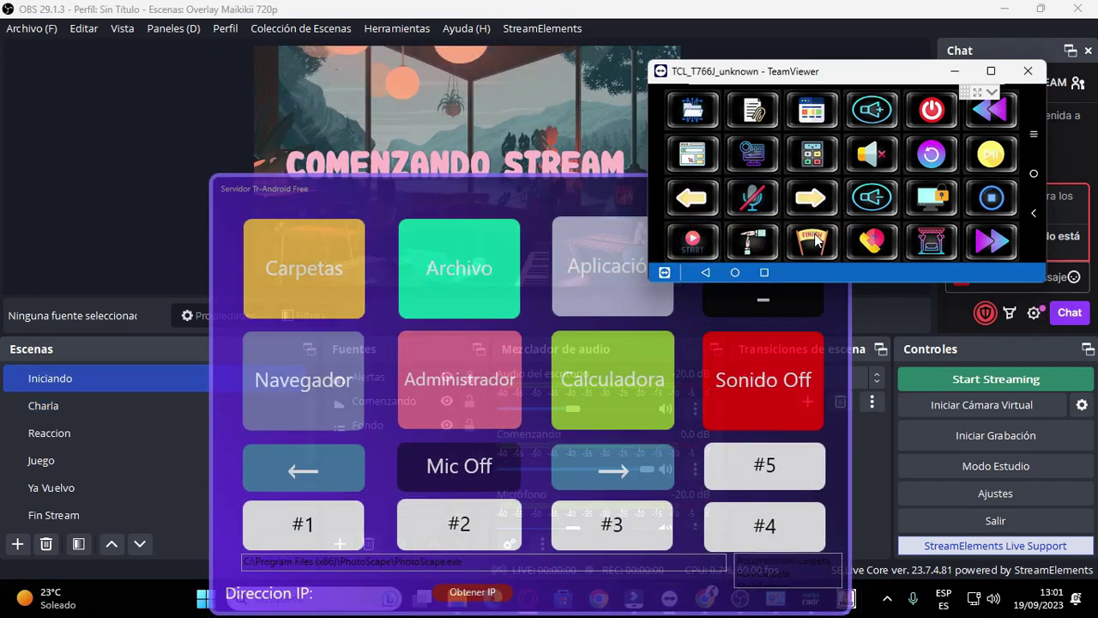
left_click(815, 241)
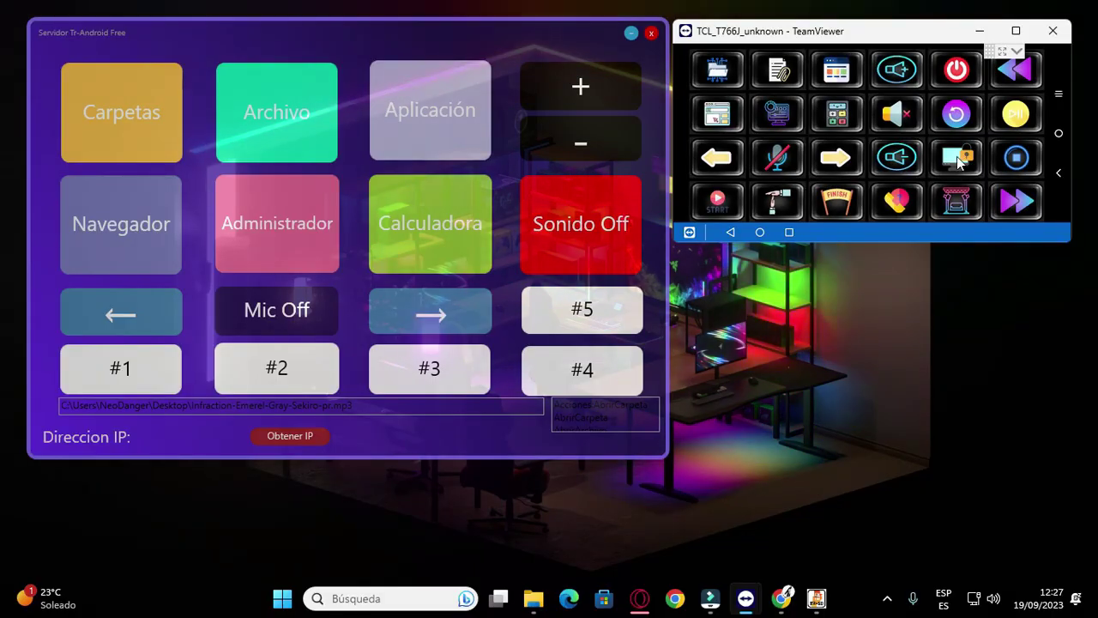
- Lock the computer from the mirrored phone's control deck
left_click(956, 157)
left_click(935, 164)
left_click(553, 328)
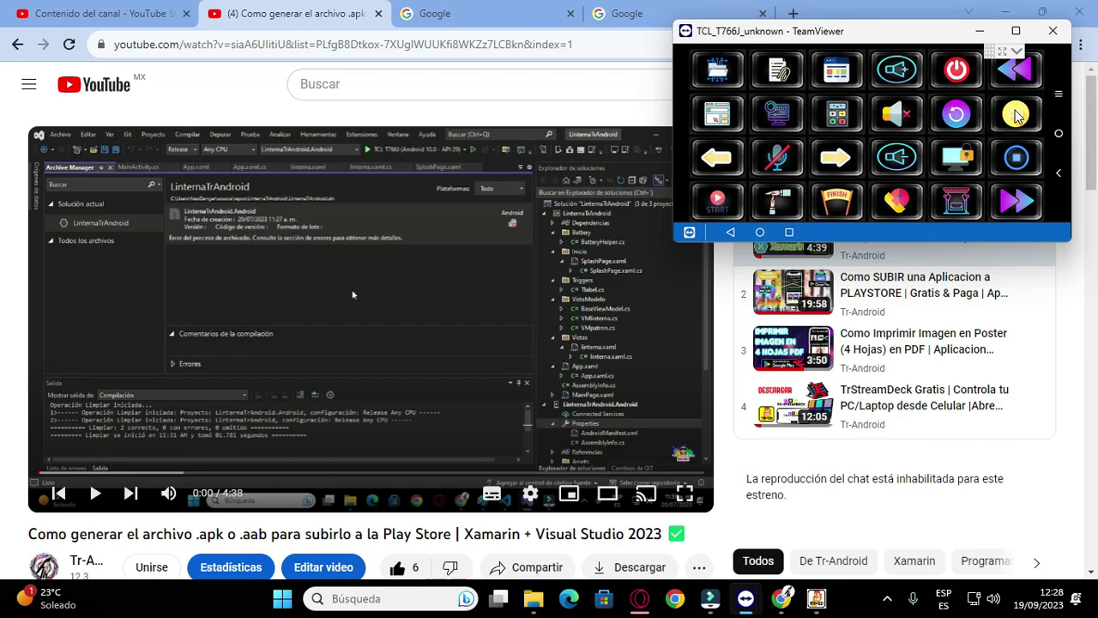
- Play and pause the YouTube video, skip to the next playlist video and return to the previous one from the phone deck
left_click(1017, 116)
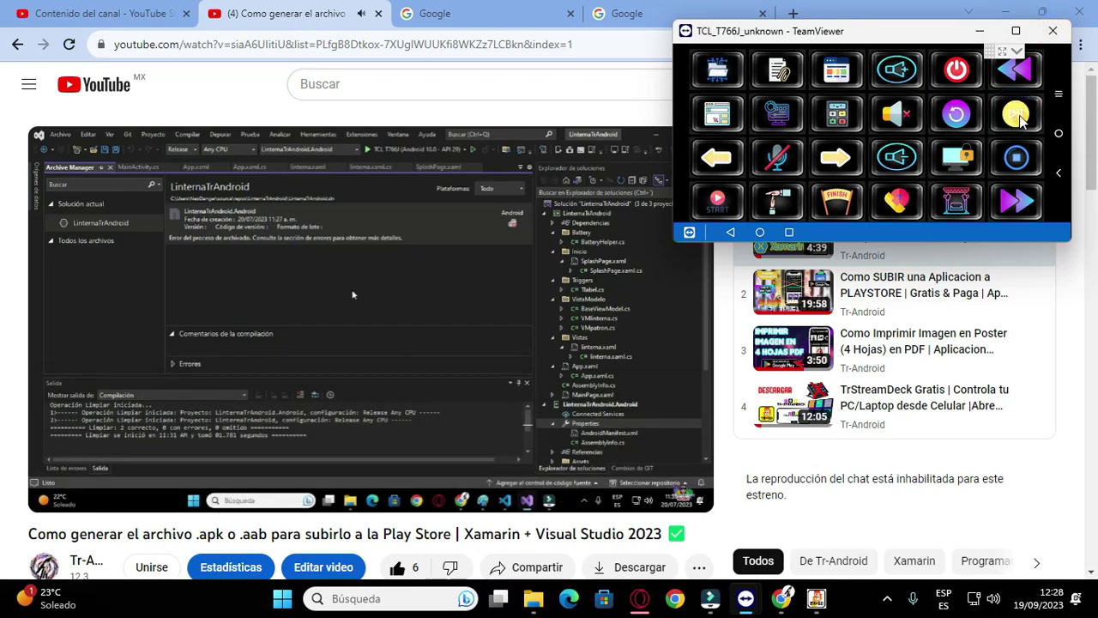
left_click(1021, 120)
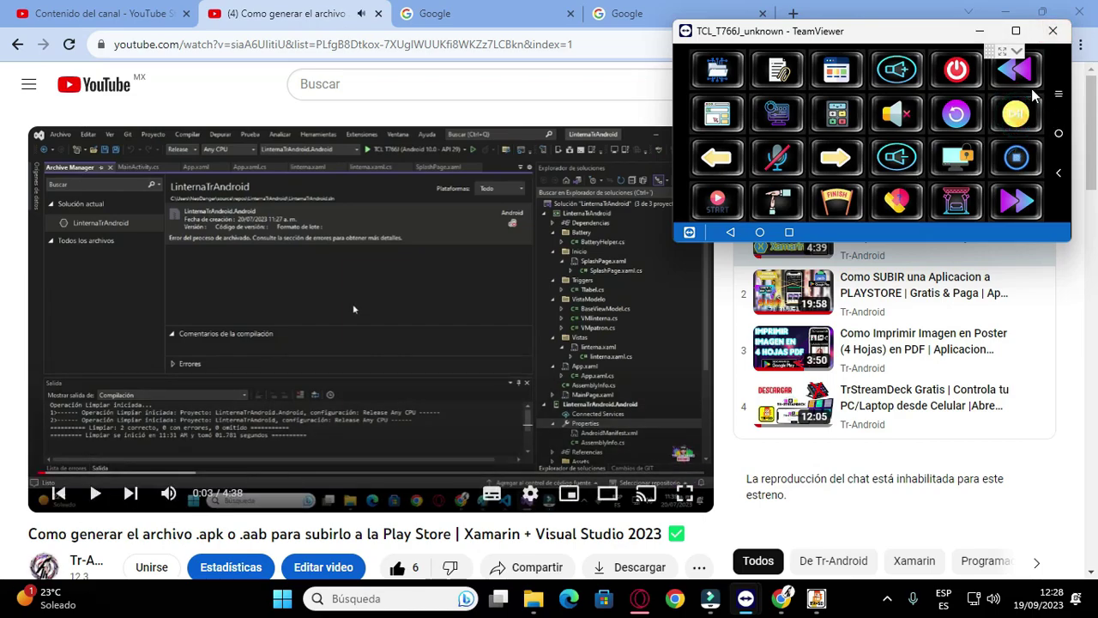
left_click(1027, 206)
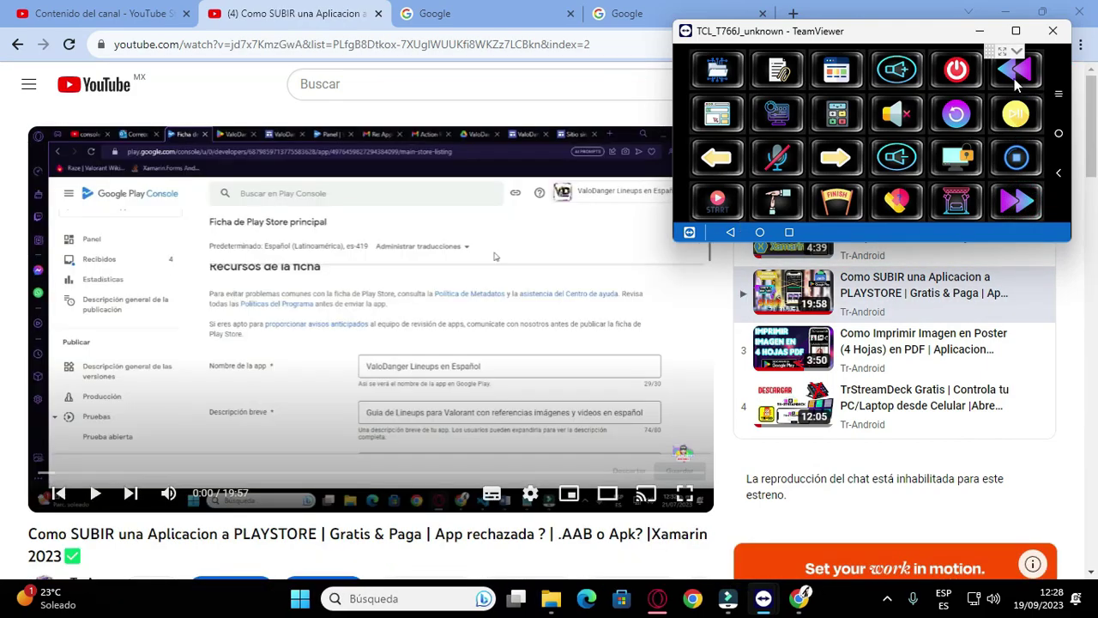
left_click(1015, 76)
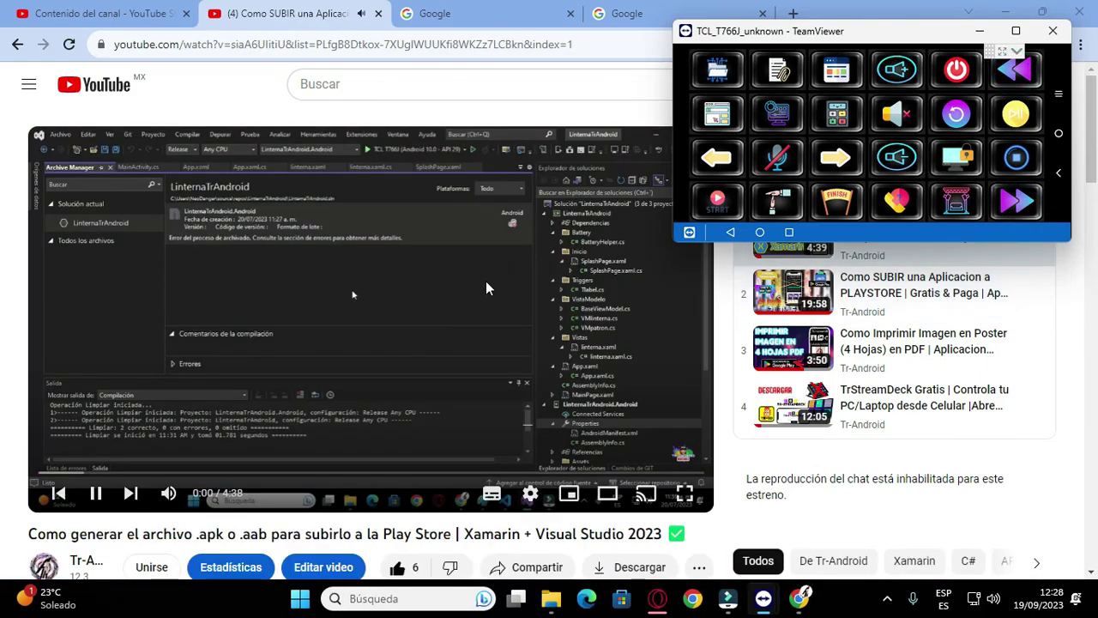
- Pause the YouTube video in the player, seek it to 2:19 and return to the TeamViewer phone view
left_click(121, 513)
left_click(96, 493)
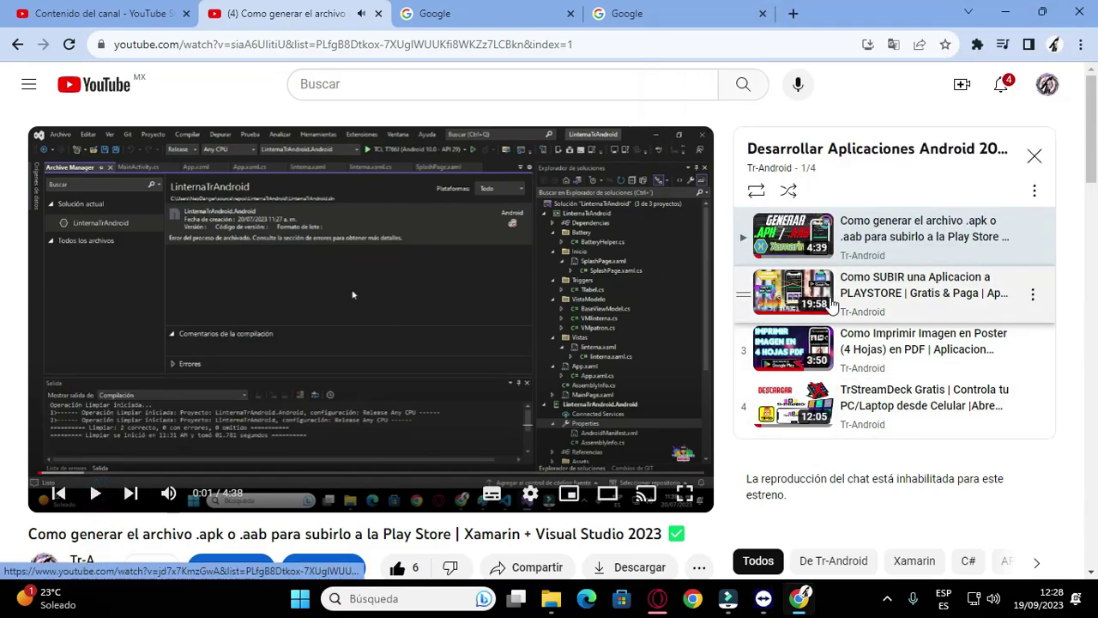
mouse_move(799, 595)
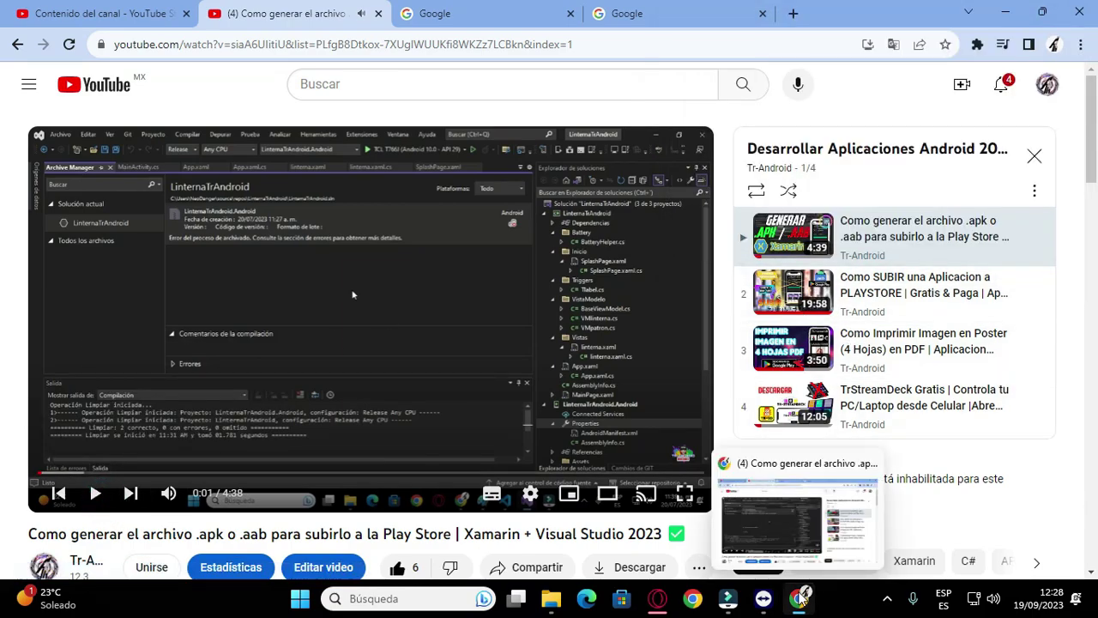
left_click(370, 473)
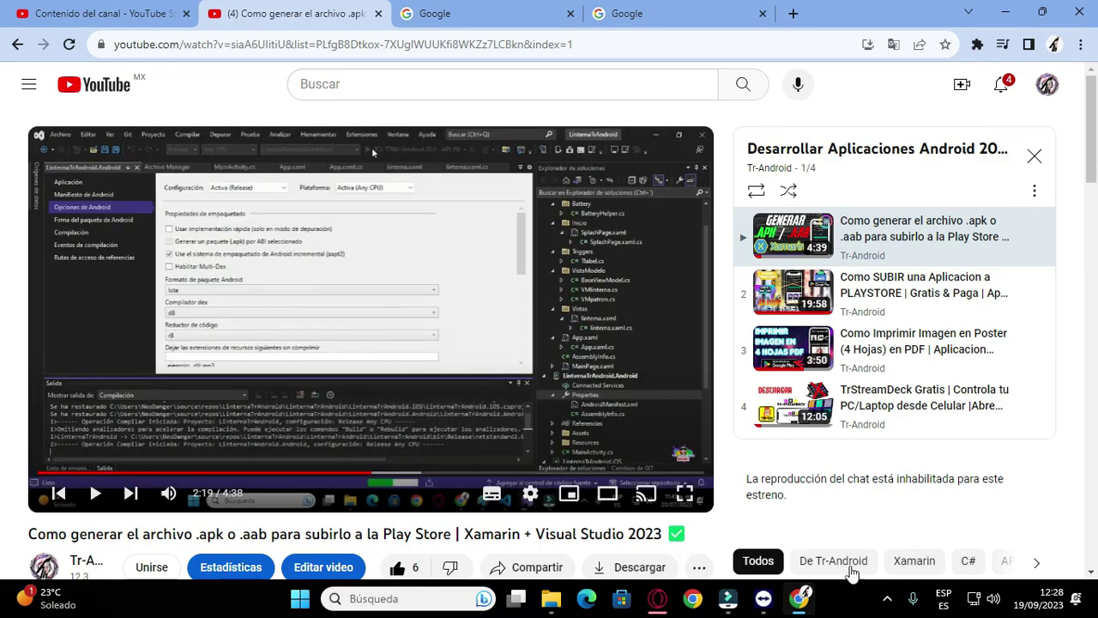
mouse_move(763, 601)
left_click(922, 526)
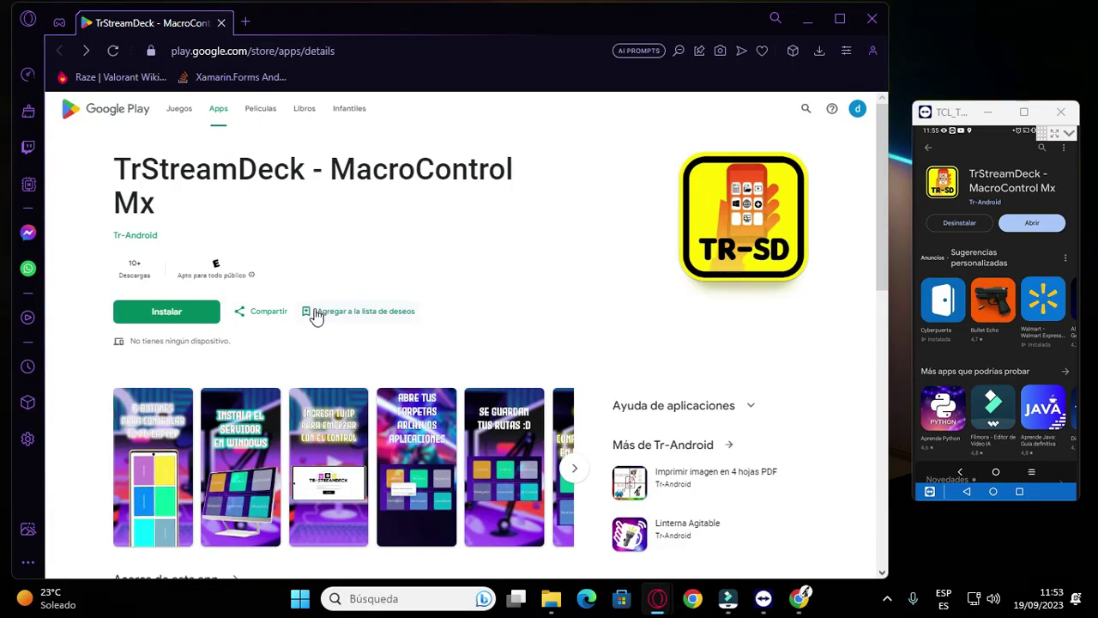
- Open the TrStreamServer GitHub address given in the app description on the TrStreamDeck Google Play page
scroll(309, 328, "down", 5)
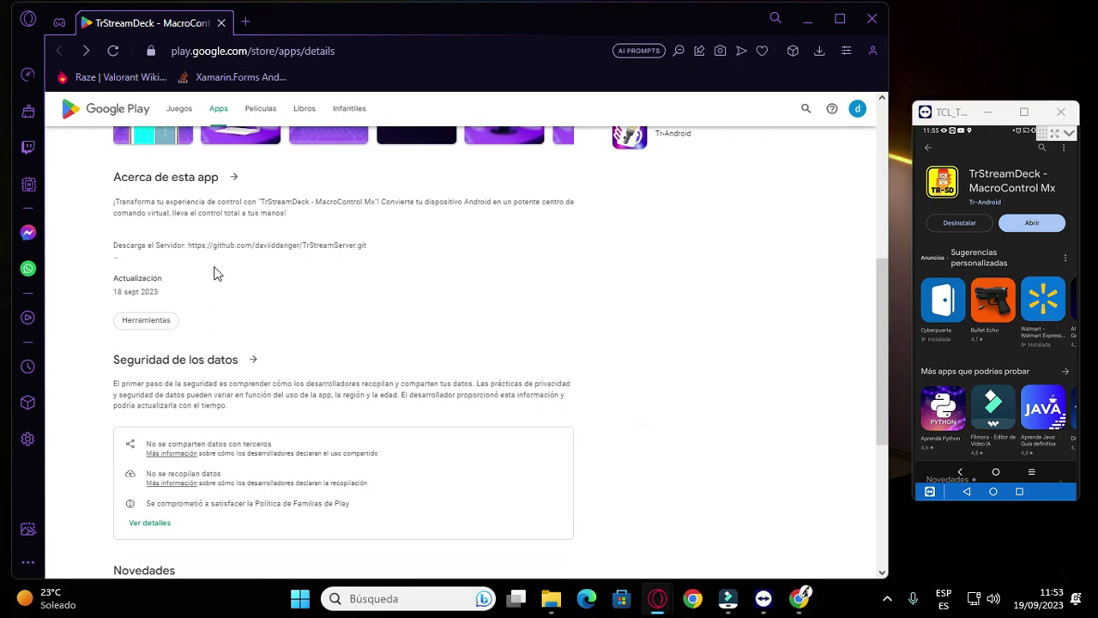
scroll(231, 271, "up", 4)
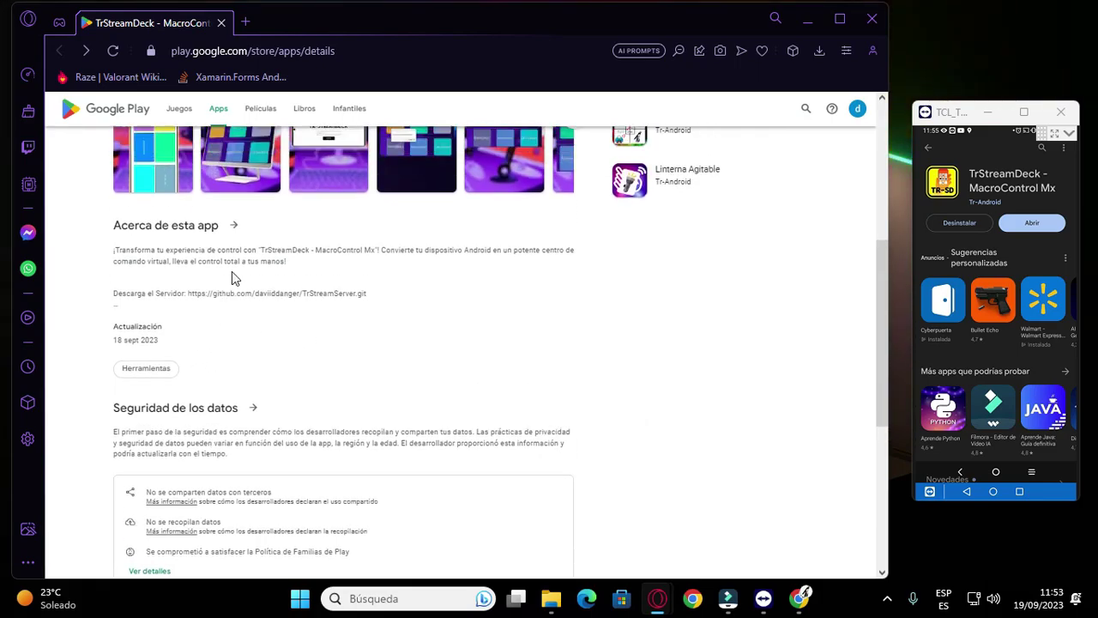
scroll(231, 271, "down", 3)
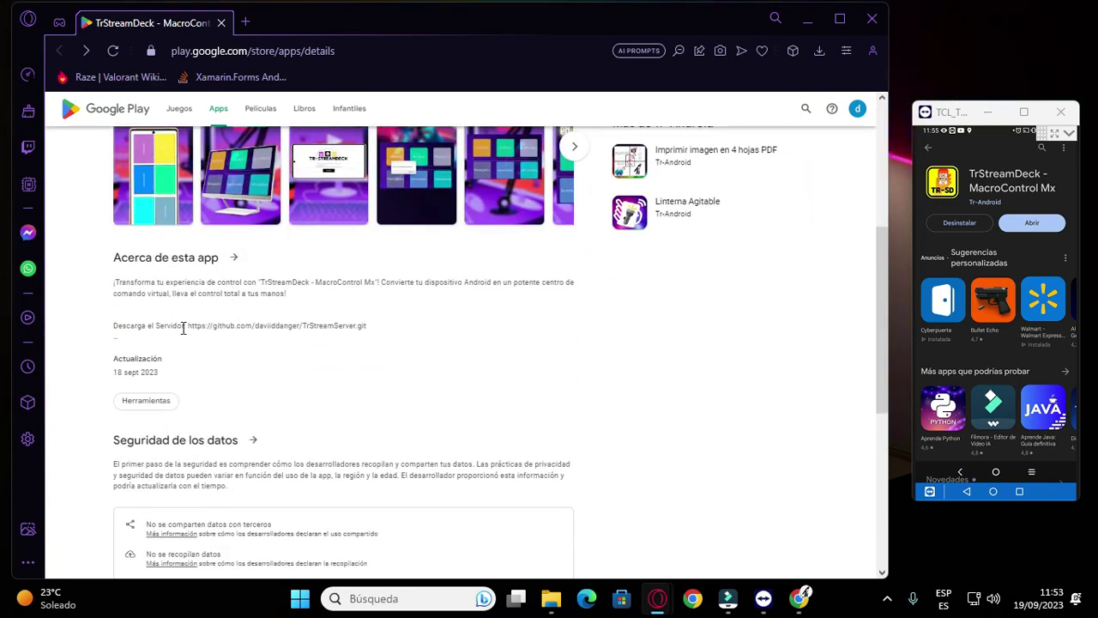
left_click_drag(189, 327, 379, 333)
right_click(387, 332)
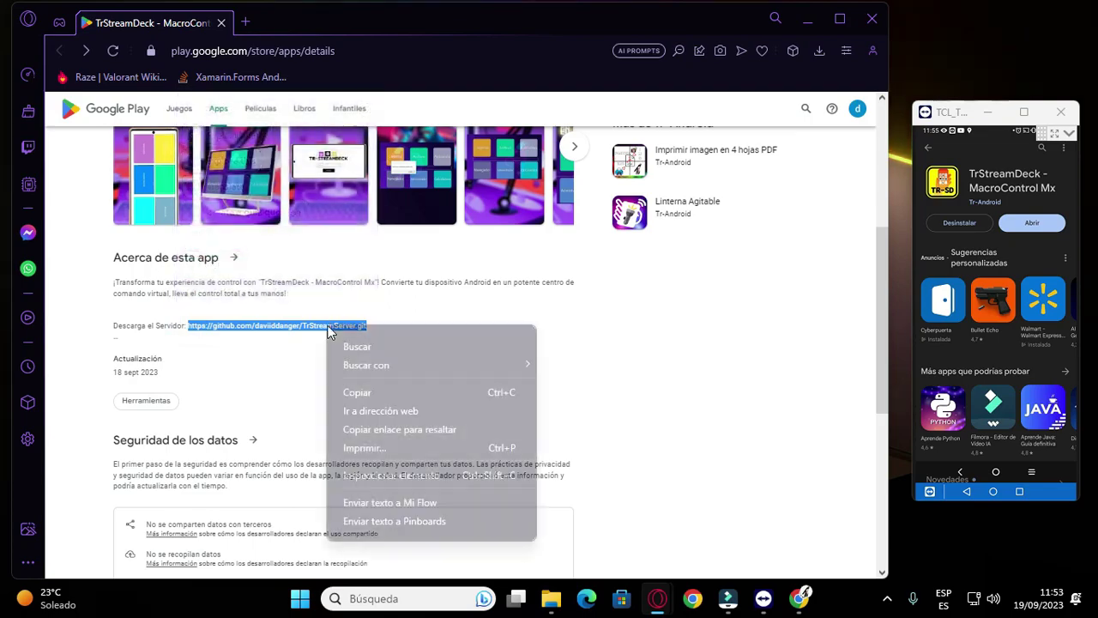
left_click(414, 413)
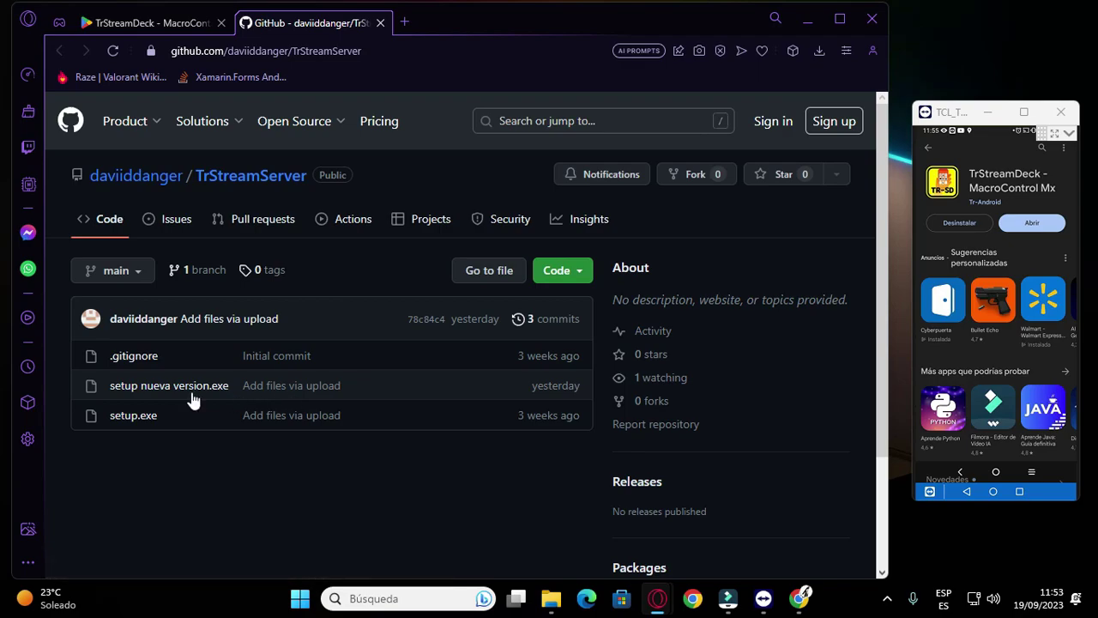
- Open setup nueva version.exe in the repository and start its download, cancelling at the save dialog
left_click(167, 390)
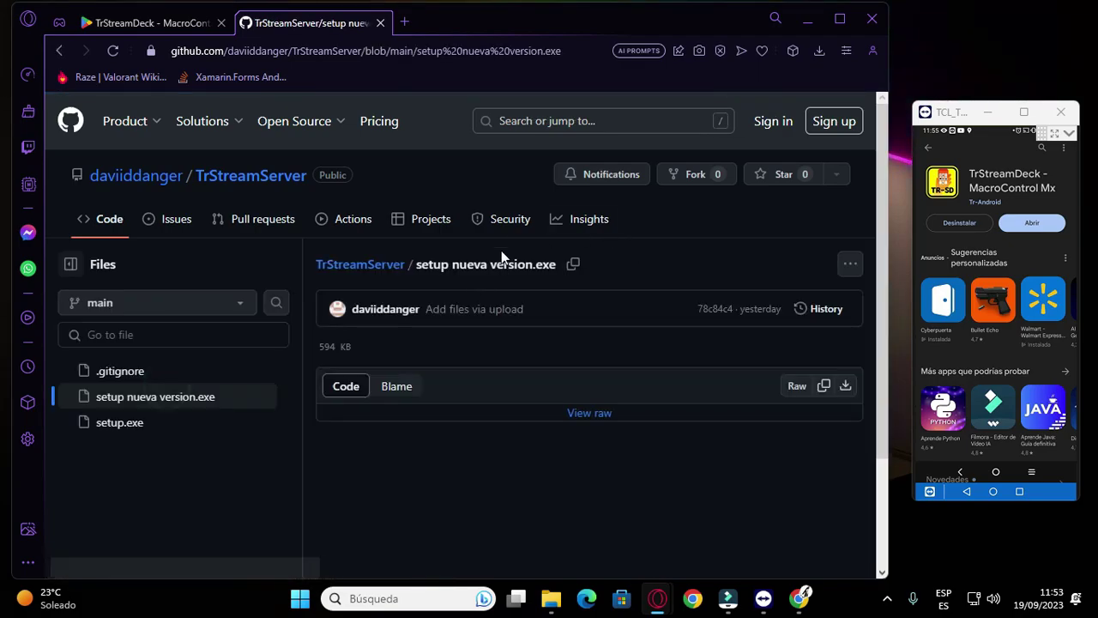
left_click(850, 263)
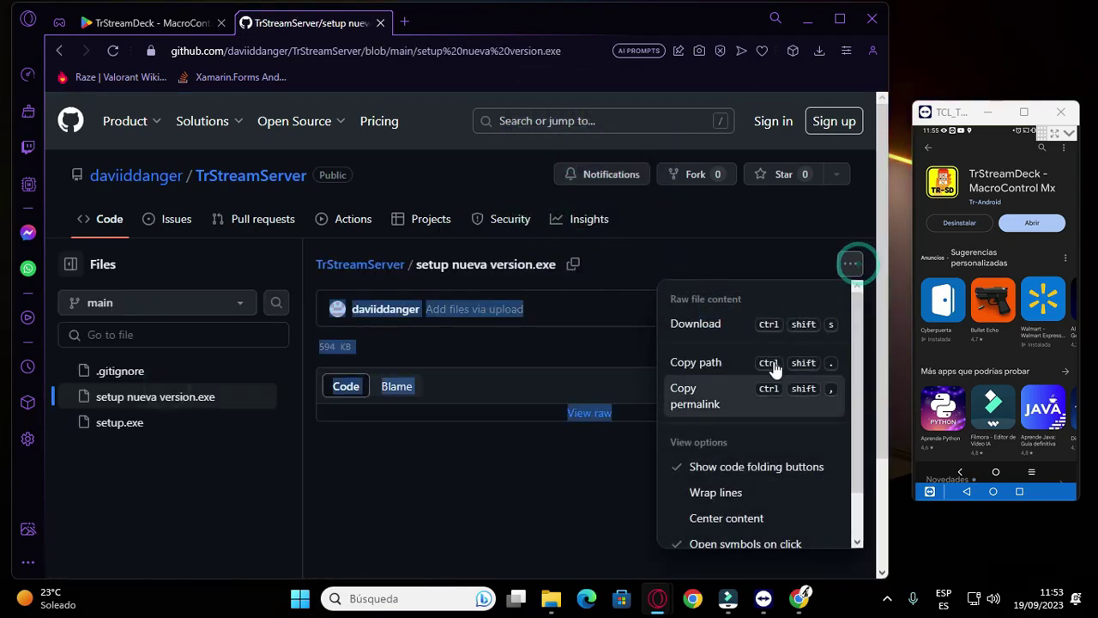
left_click(716, 323)
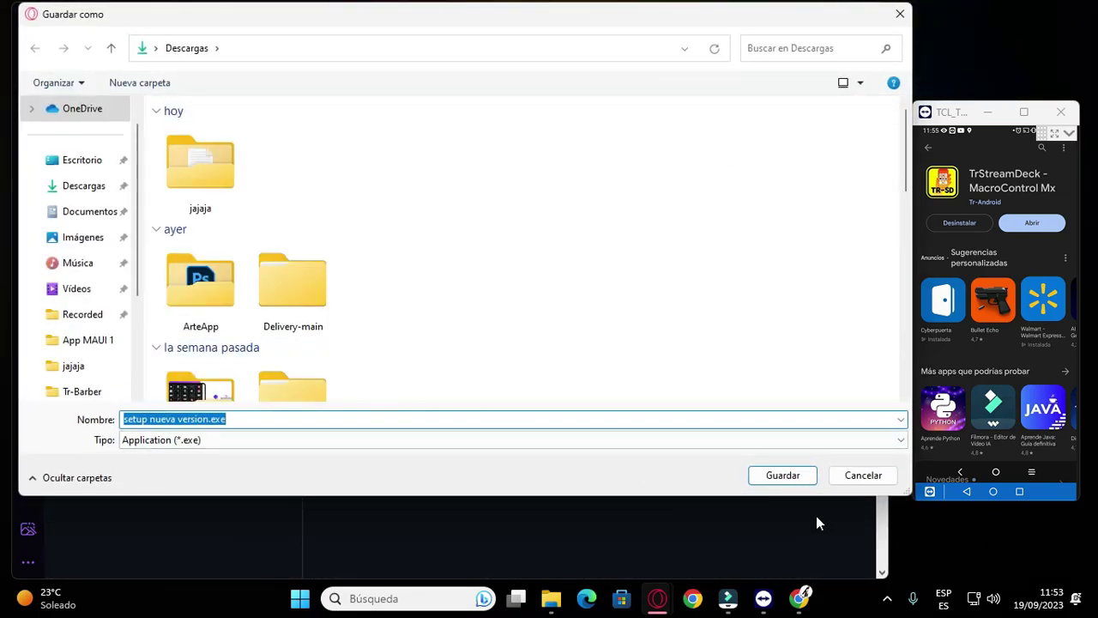
left_click(862, 477)
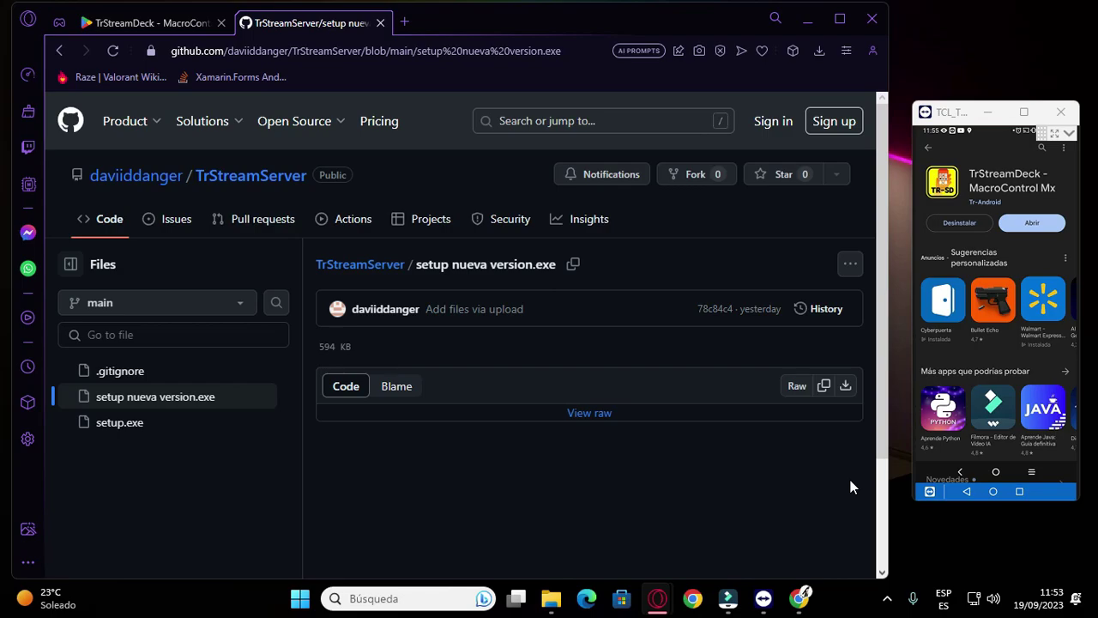
- Leave the browser and run the pinned Tr-StreamDeck server as administrator
left_click(840, 18)
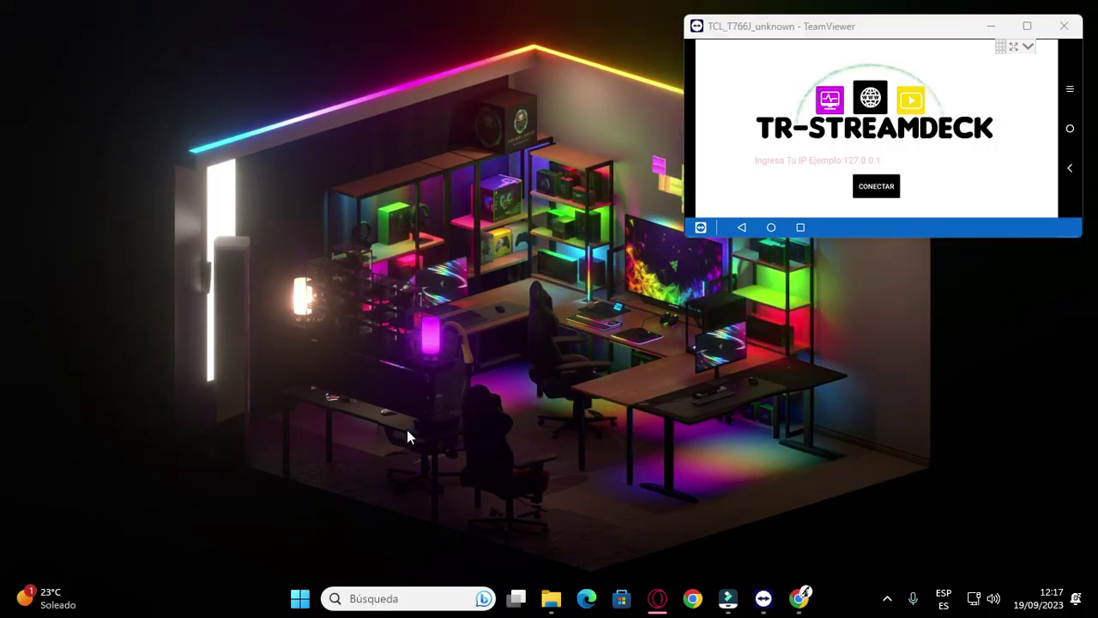
left_click(299, 598)
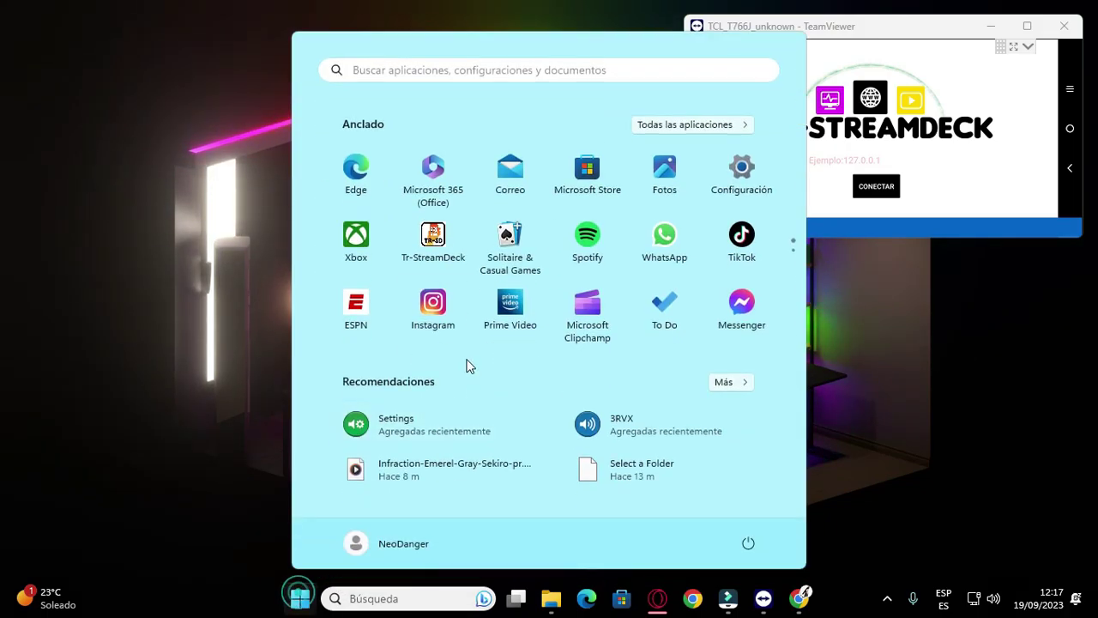
right_click(444, 237)
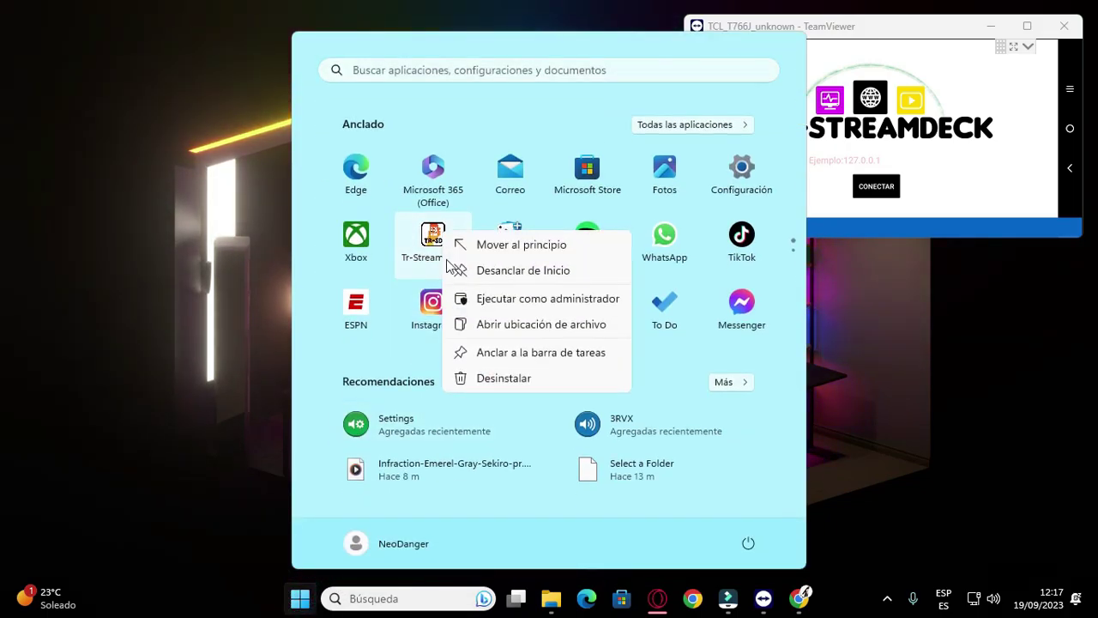
left_click(492, 297)
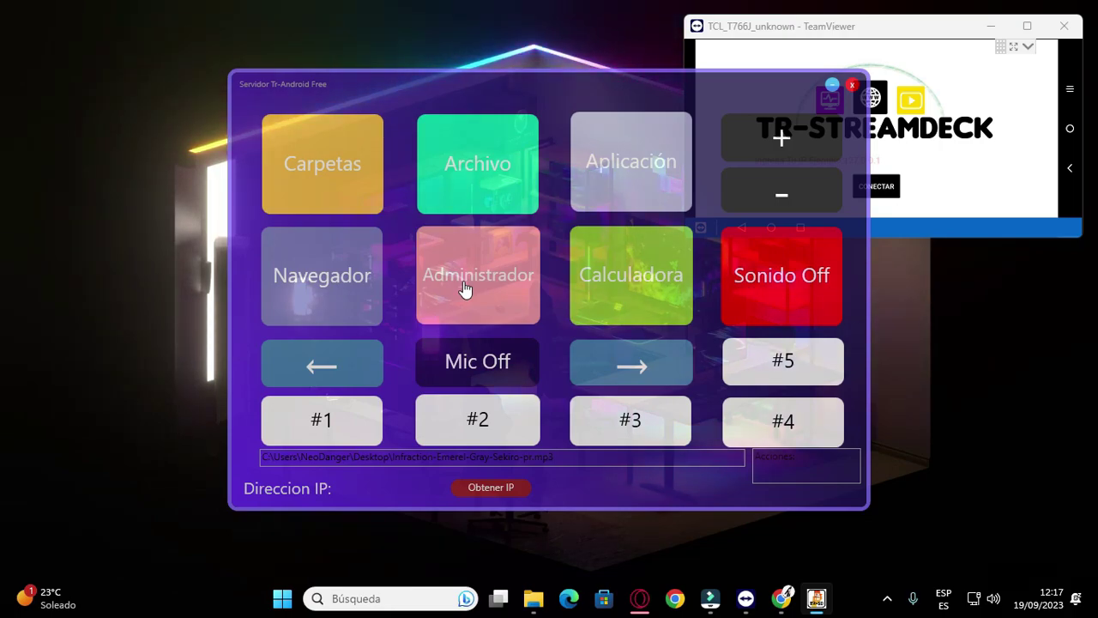
- Try the server's Aplicación button and move the server window beside the TeamViewer phone view without overlap
left_click(600, 176)
left_click(431, 118)
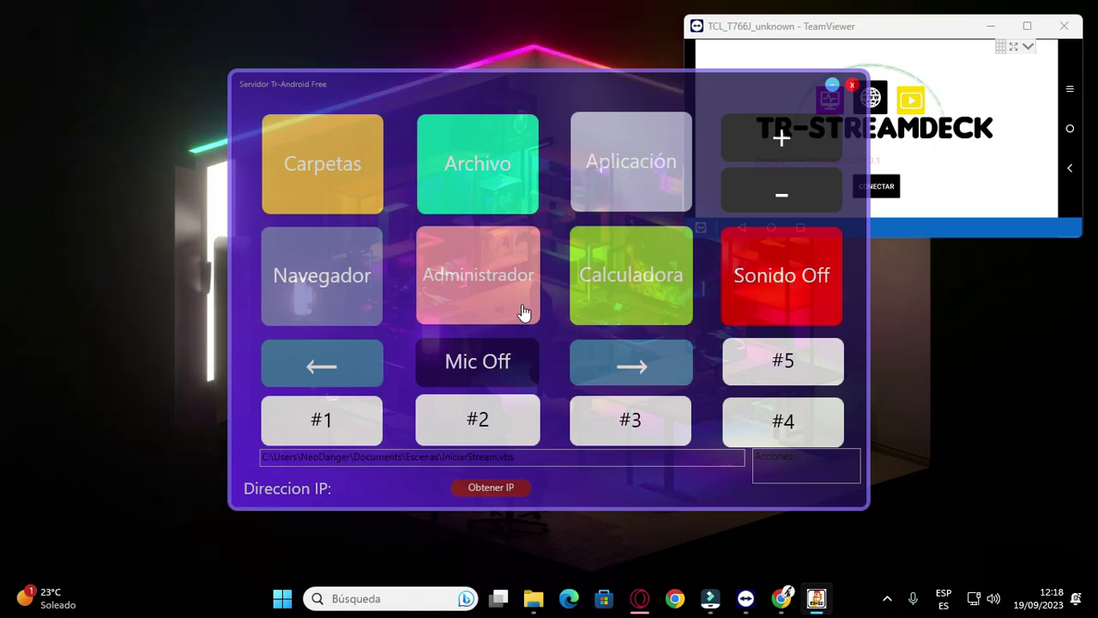
left_click_drag(597, 93, 391, 127)
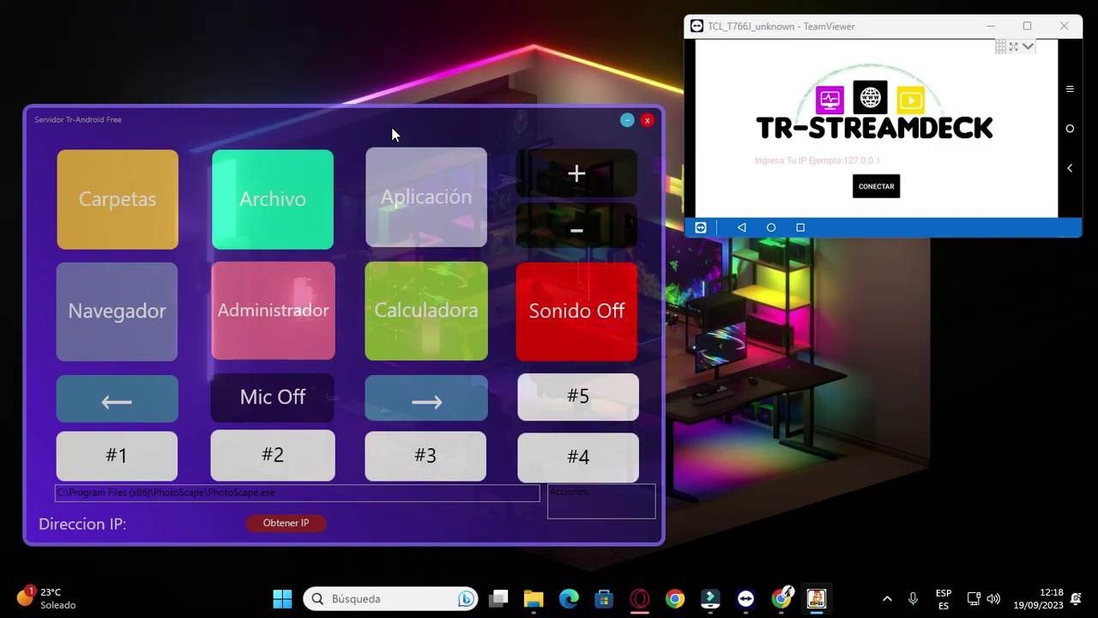
left_click_drag(391, 127, 467, 87)
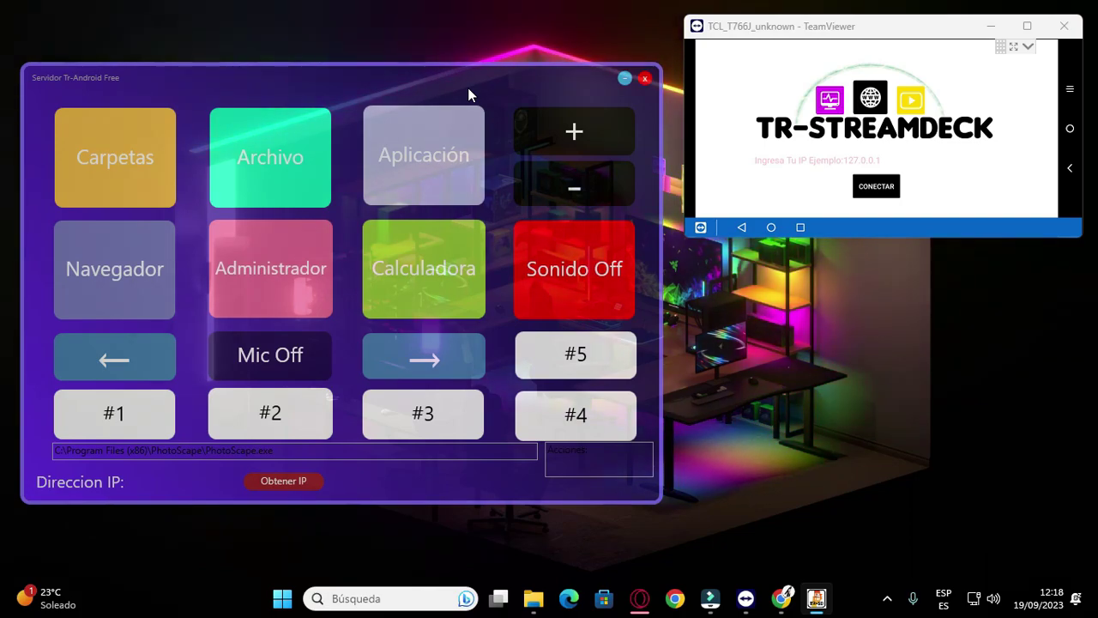
mouse_move(207, 77)
left_mouse_down()
mouse_move(219, 96)
mouse_move(203, 97)
left_mouse_up()
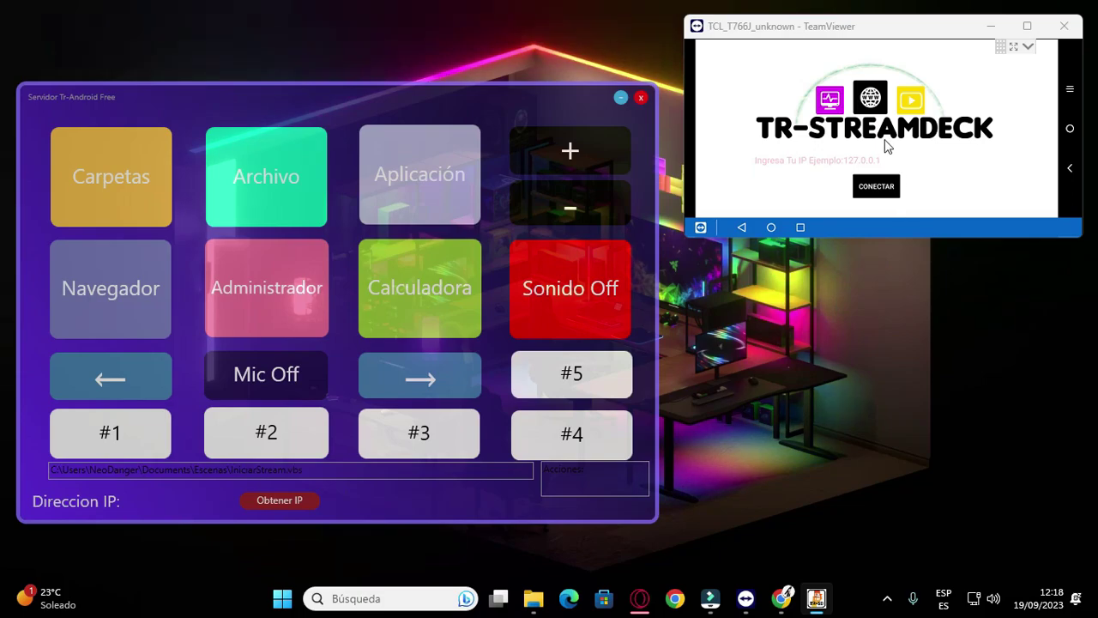
- Enter the server's IP address in the TR-StreamDeck phone app and connect
left_click(822, 165)
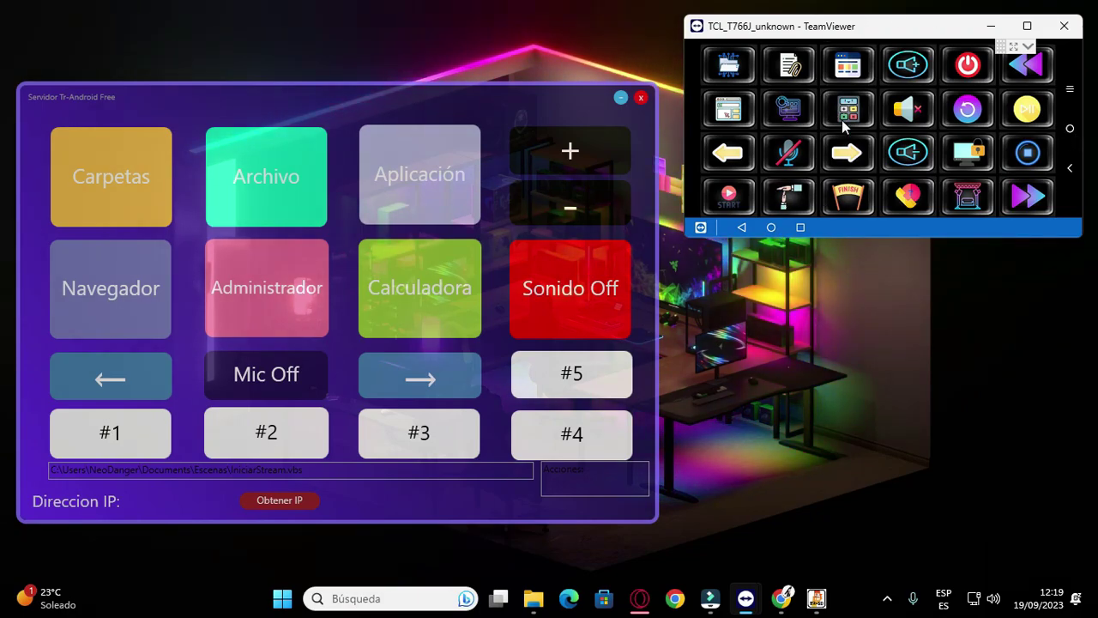
- Move the server window up level with the phone view and try its #1 and #2 buttons
left_click_drag(159, 96, 169, 28)
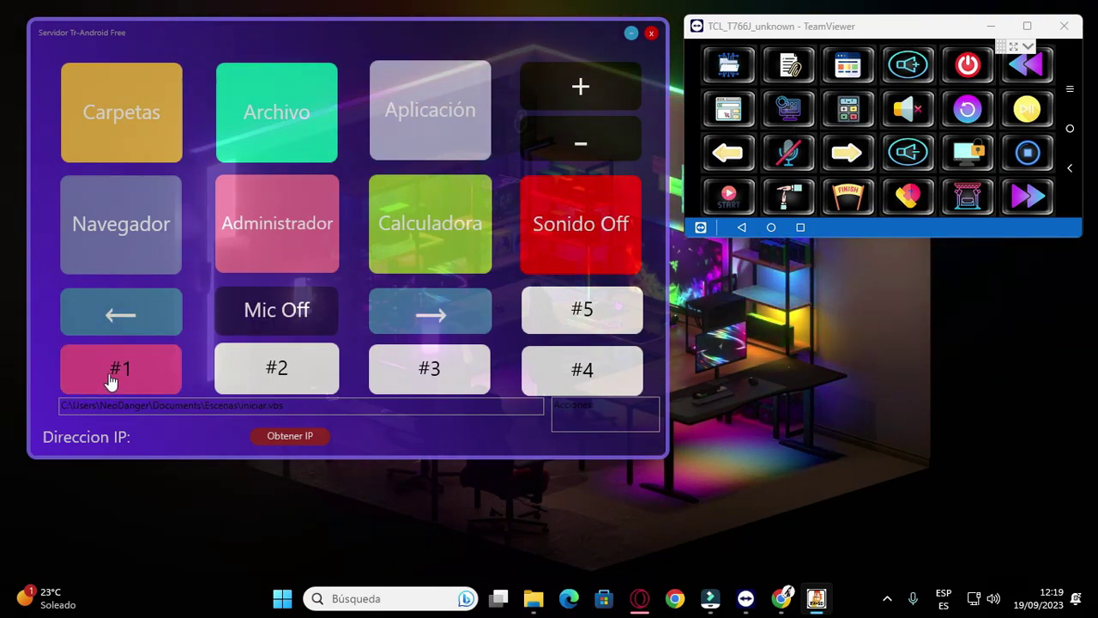
left_click(137, 370)
left_click(275, 371)
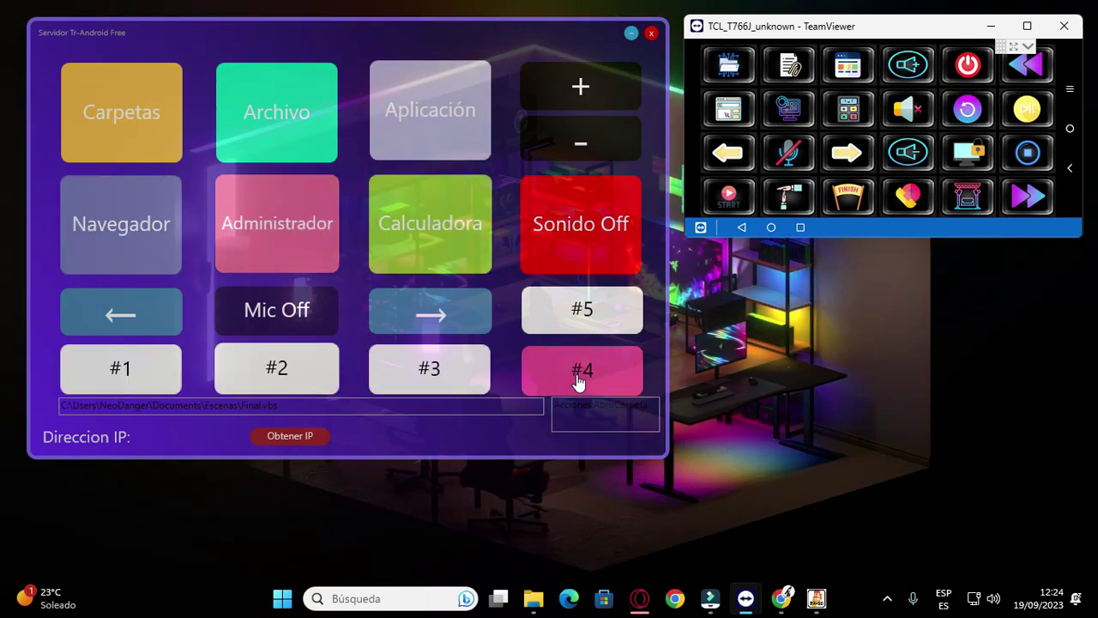
- Assign the Escritorio folder to the server's Carpetas button
left_click(124, 100)
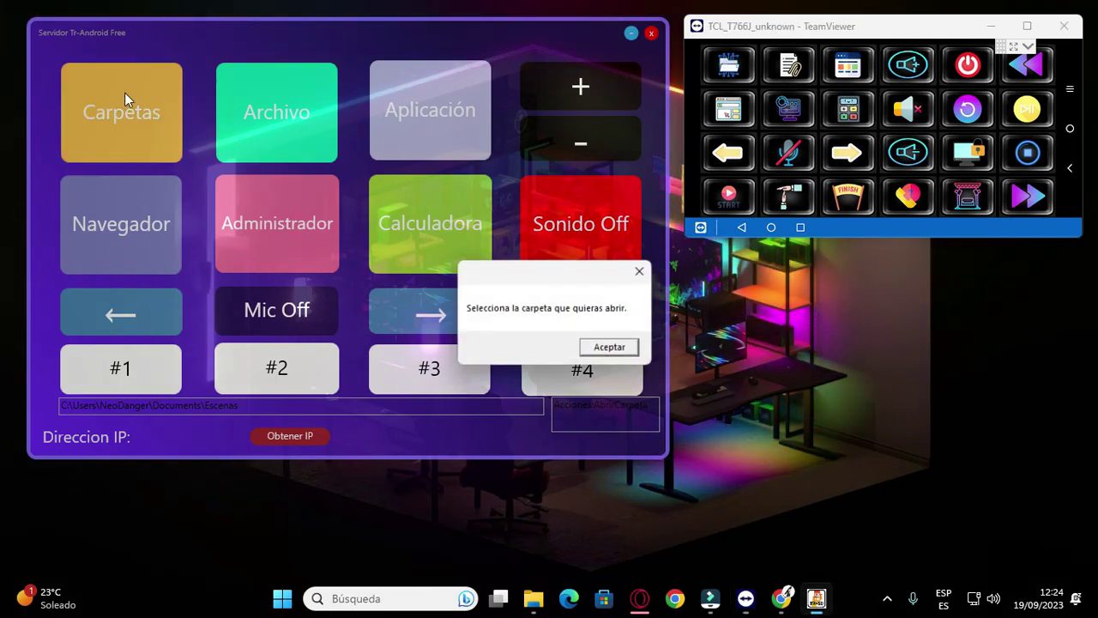
left_click(610, 347)
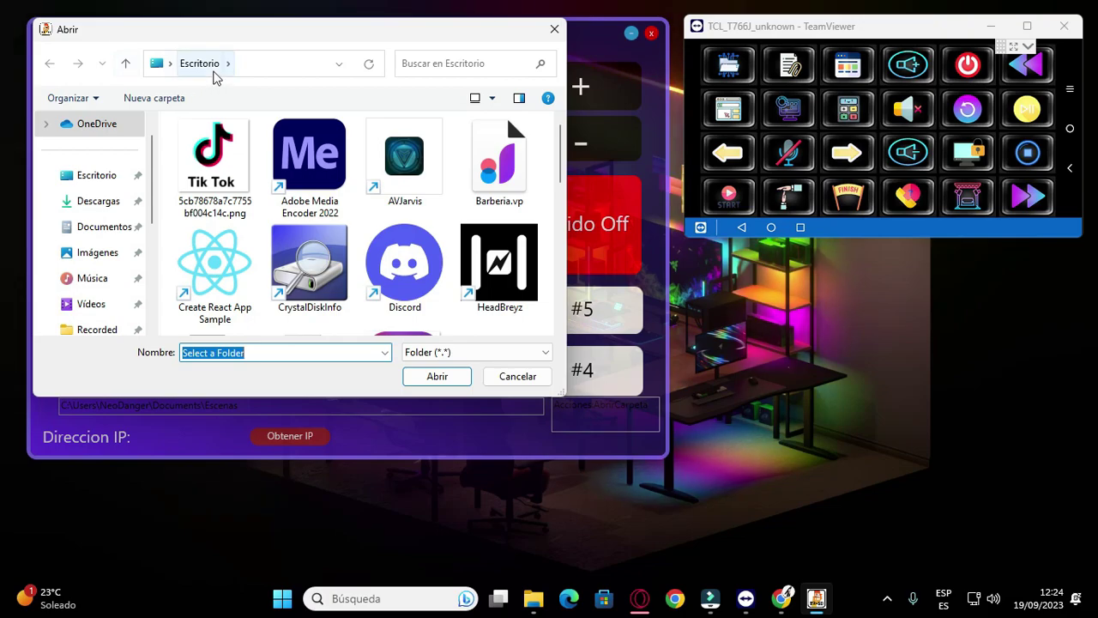
left_click(438, 377)
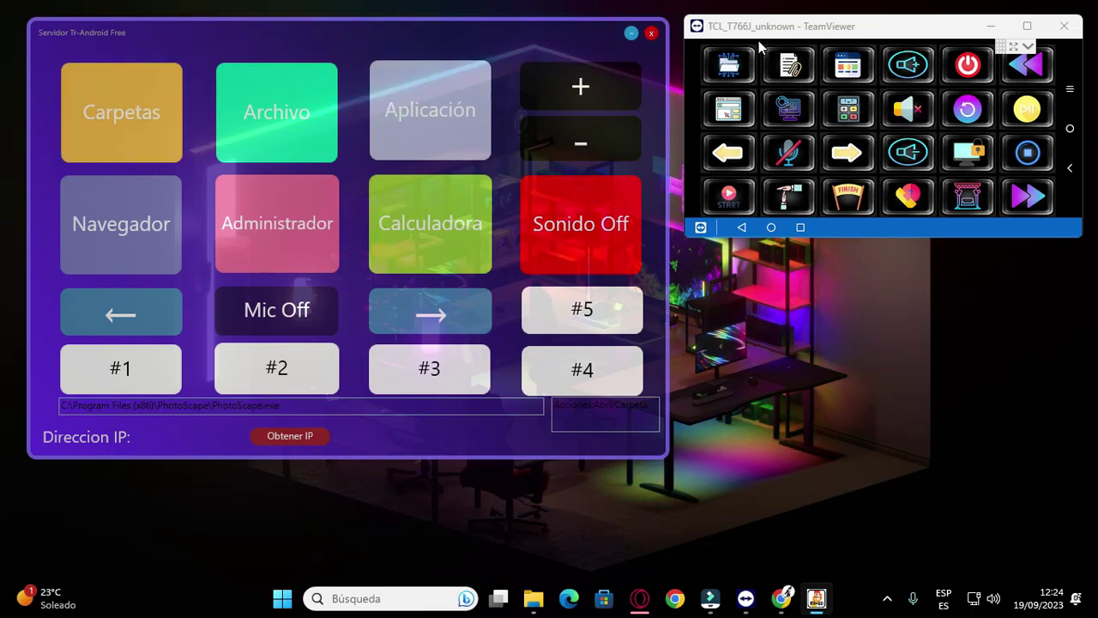
- Reposition the phone view slightly, open the assigned folder from the phone deck, and close the folder window
left_click_drag(764, 35, 741, 43)
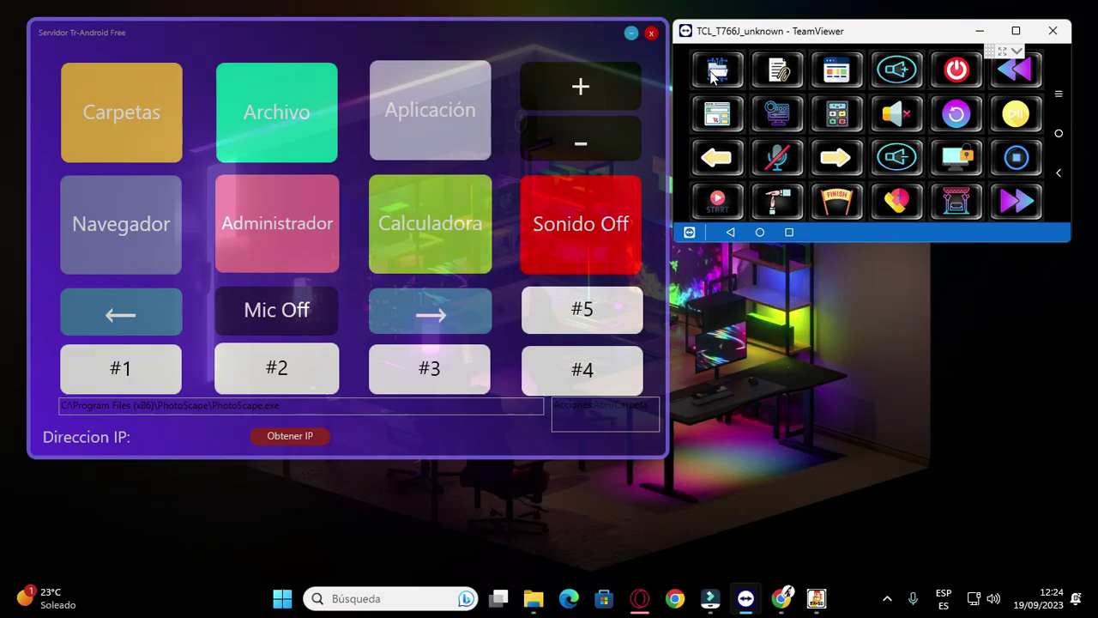
left_click(711, 75)
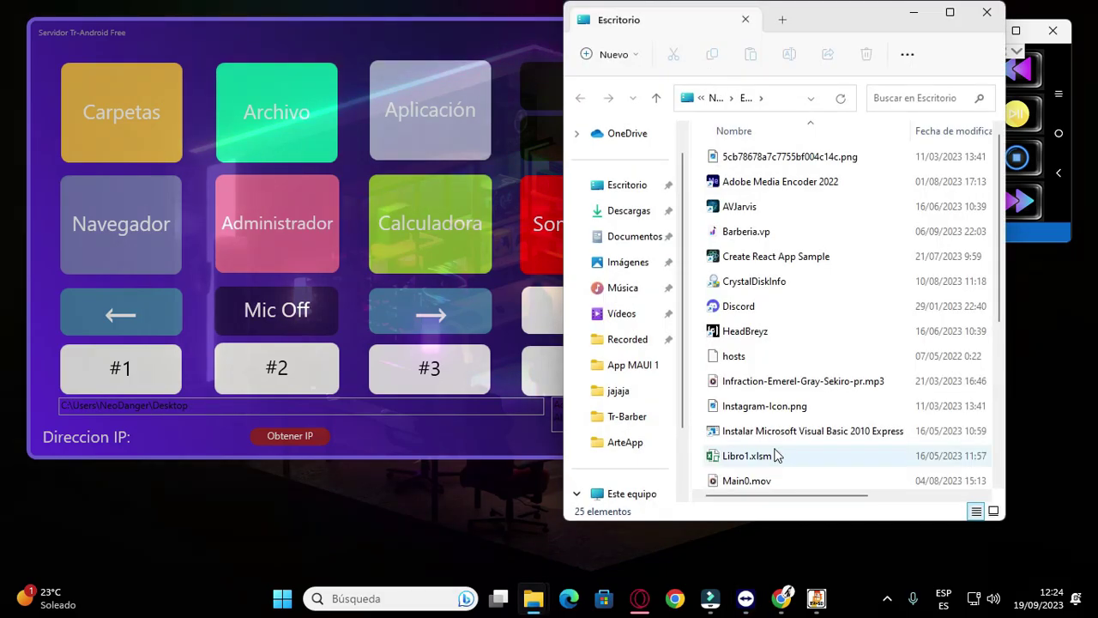
left_click(987, 12)
- Open the file assigned to Archivo, Infraction-Emerel-Gray-Sekiro-pr.mp3, from the phone deck and close the media player
left_click(694, 116)
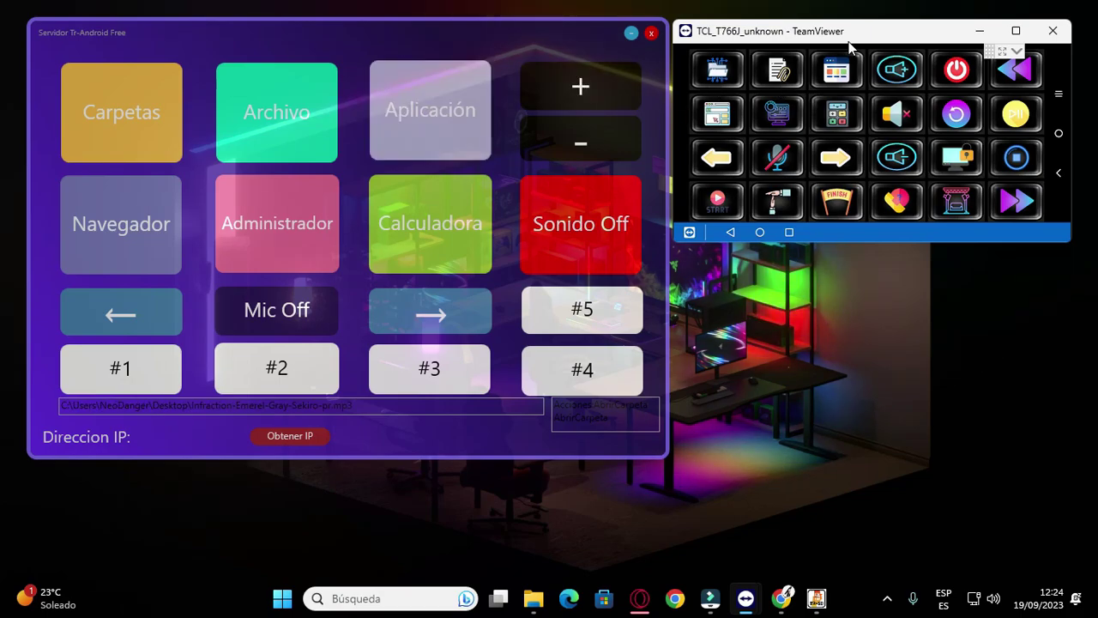
left_click(777, 75)
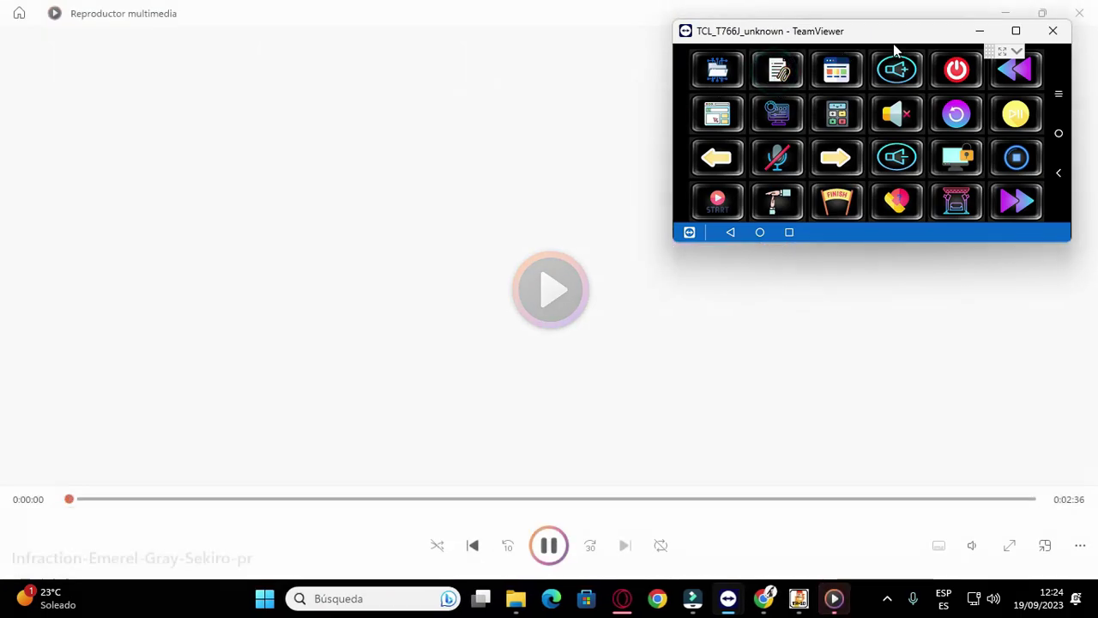
left_click(1094, 13)
- Assign the PhotoScape desktop shortcut to the server's Aplicación button
left_click(452, 95)
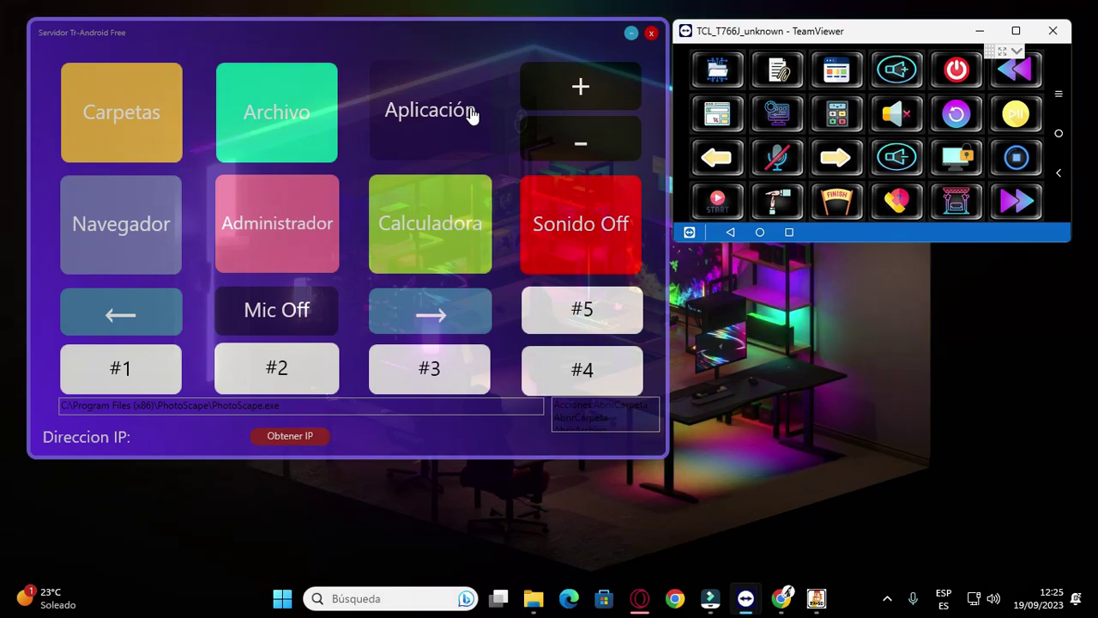
left_click(470, 111)
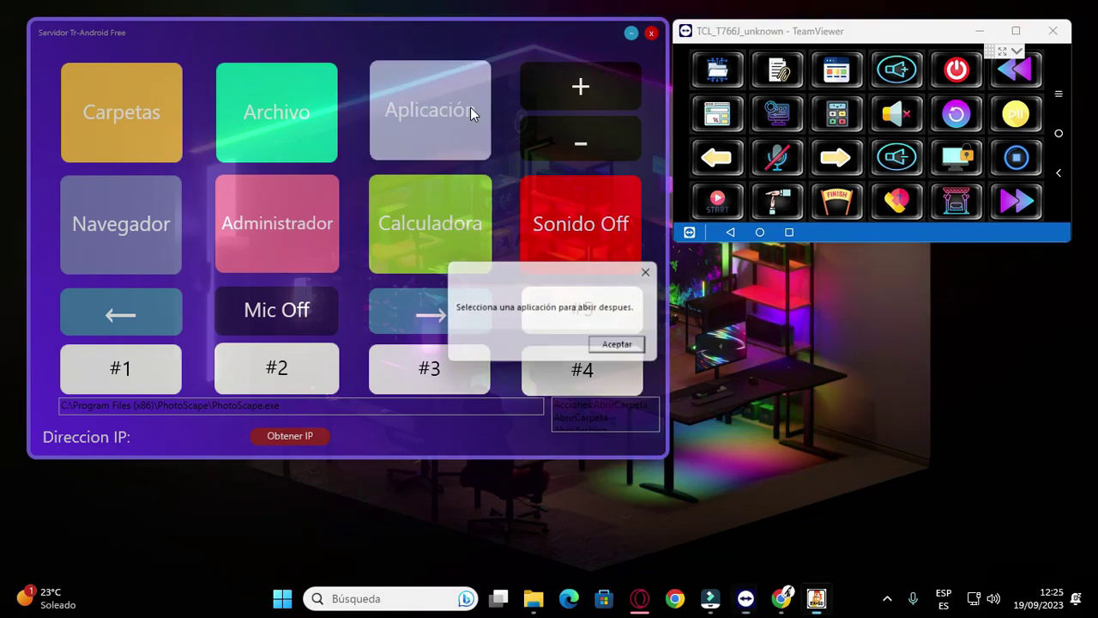
left_click(605, 343)
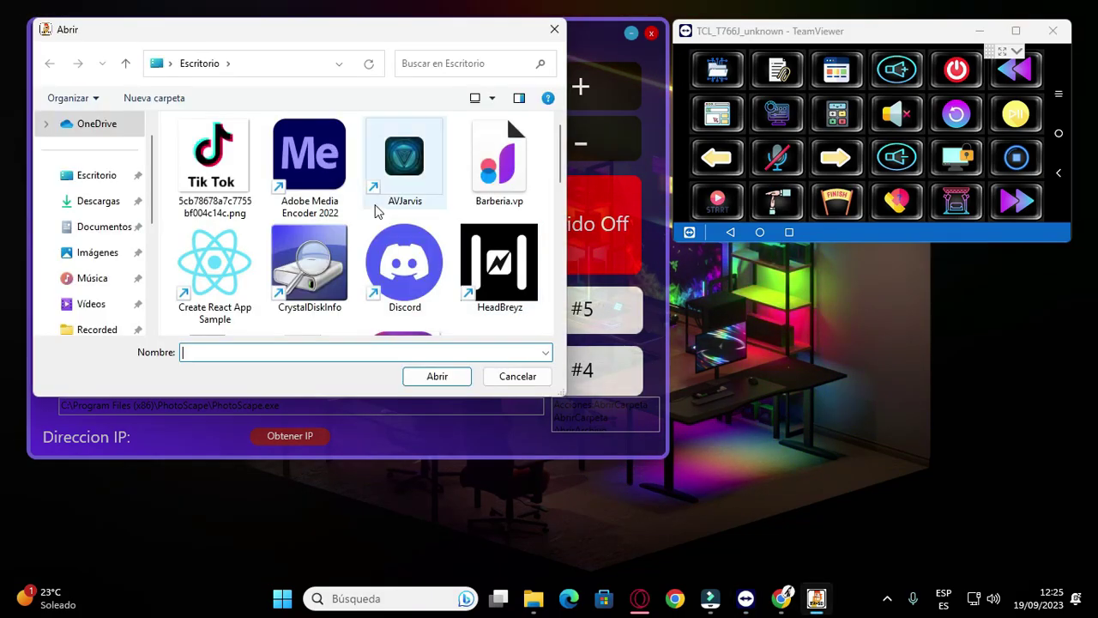
scroll(326, 215, "down", 2)
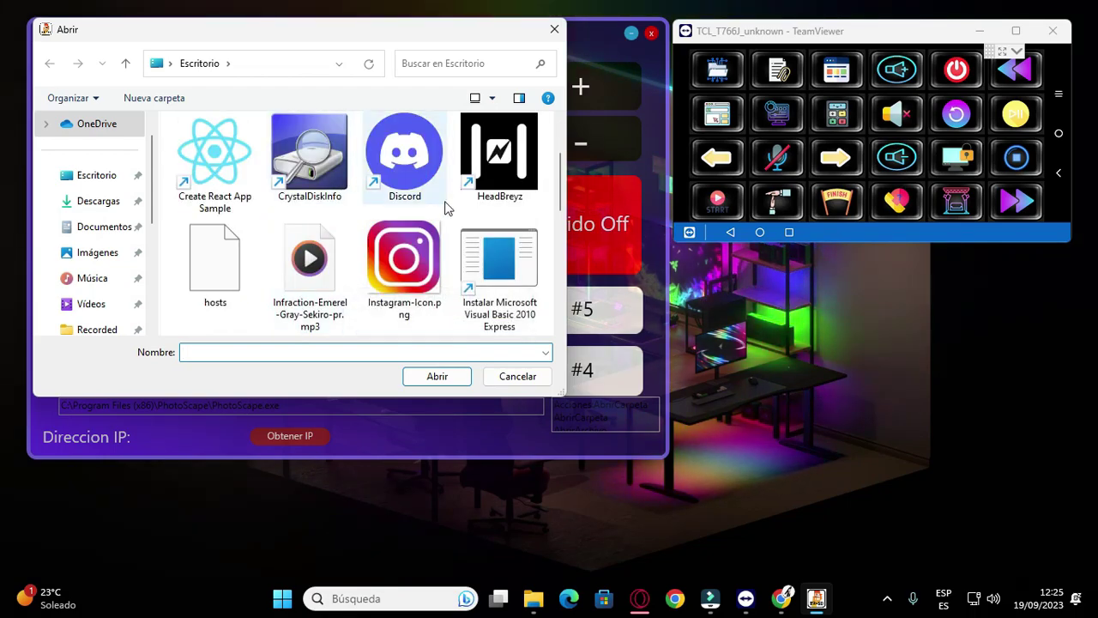
scroll(384, 266, "down", 1)
scroll(383, 266, "down", 1)
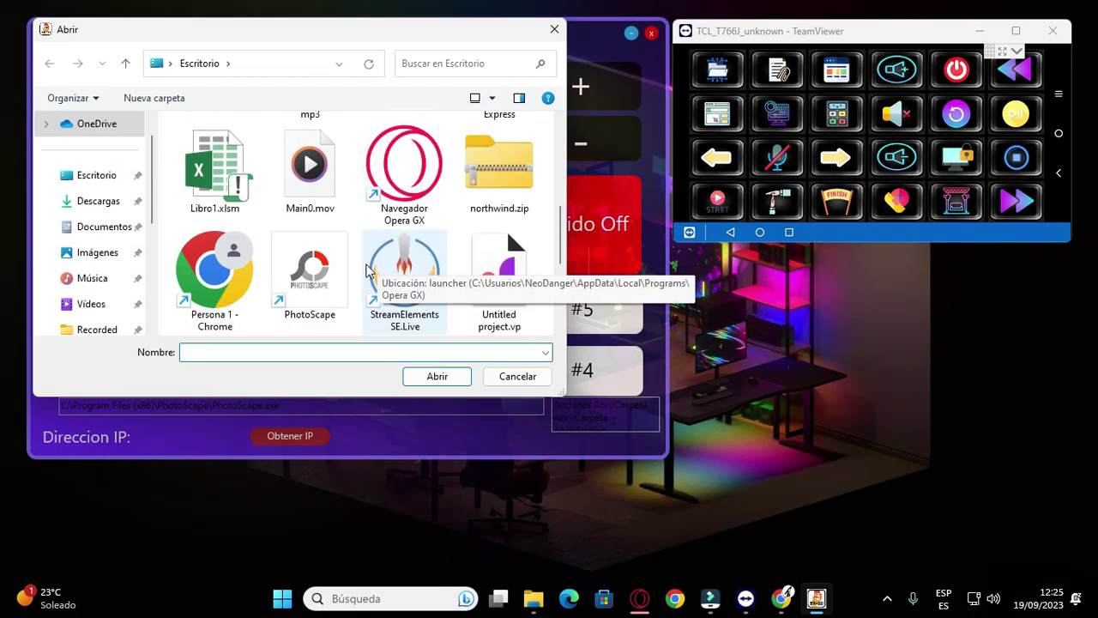
left_click(310, 272)
left_click(437, 376)
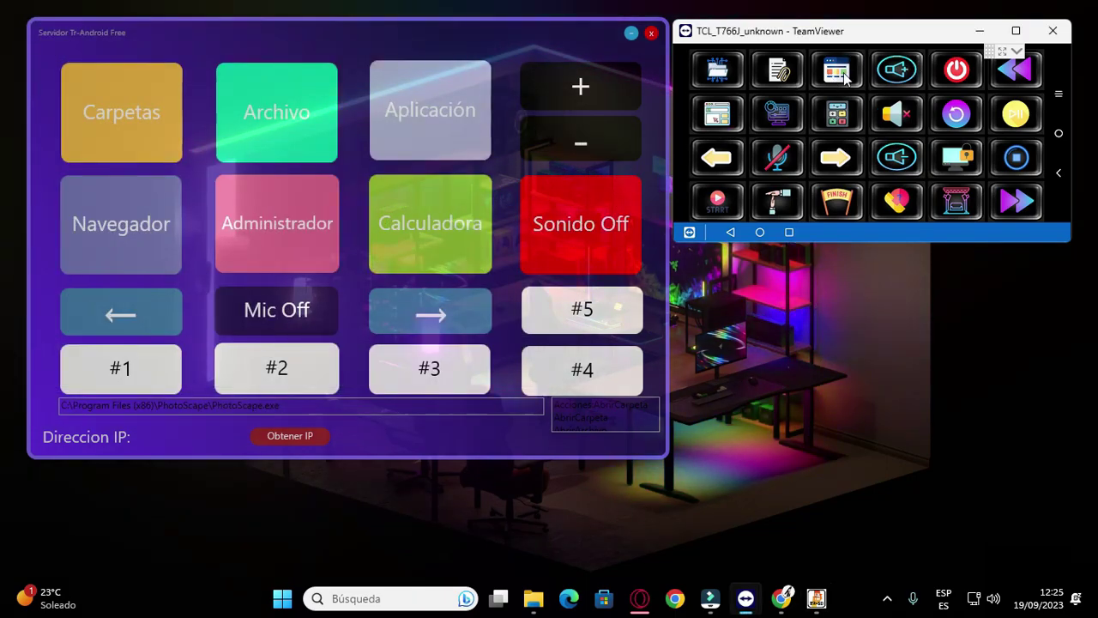
- Launch PhotoScape and the browser from the phone deck, closing PhotoScape and minimizing the browser
left_click(845, 75)
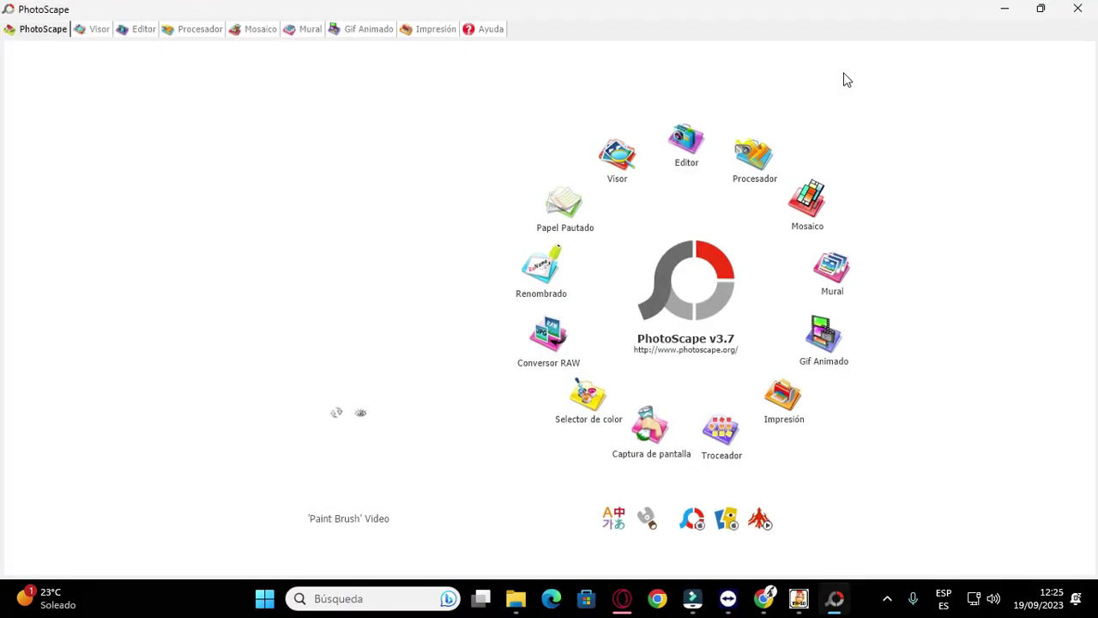
left_click(1077, 8)
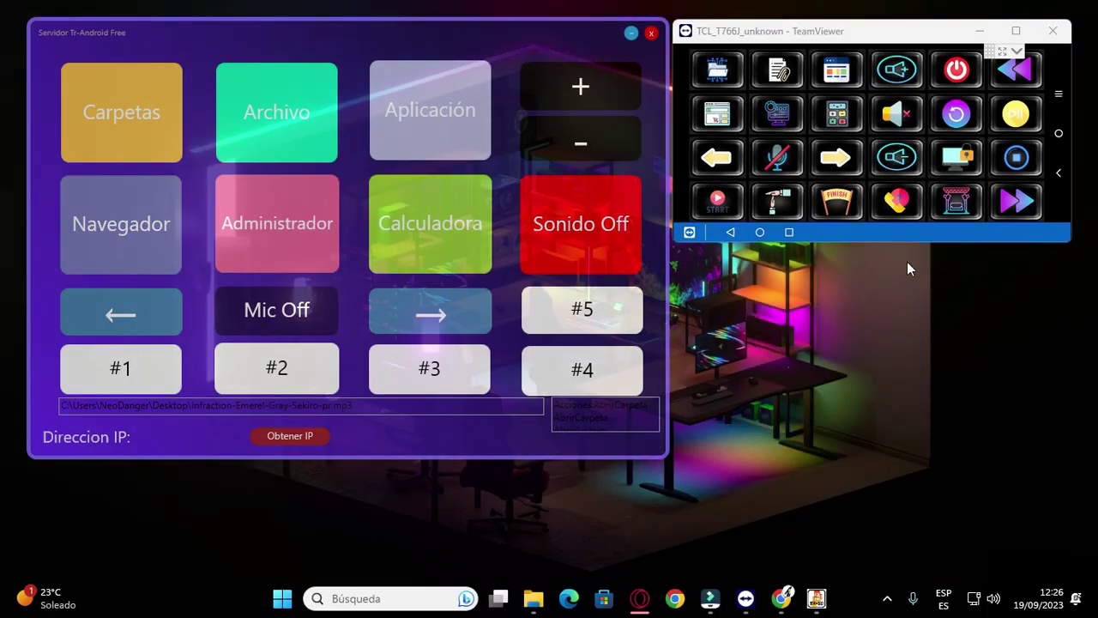
left_click(725, 114)
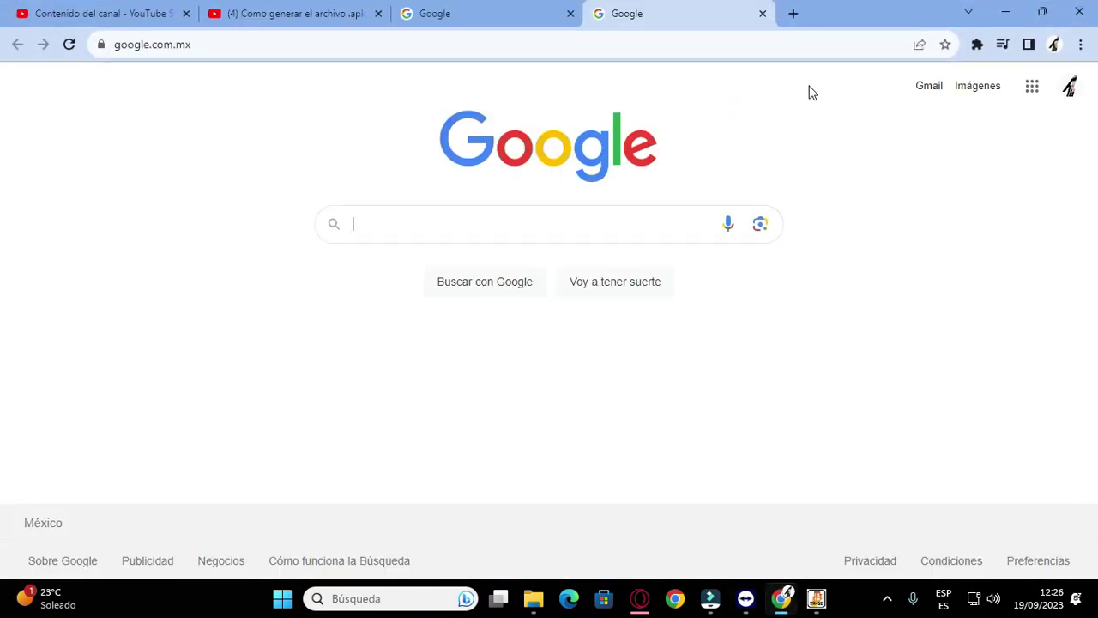
left_click(1004, 14)
- Launch Task Manager and the calculator from the phone deck, closing each one after it opens
left_click(838, 115)
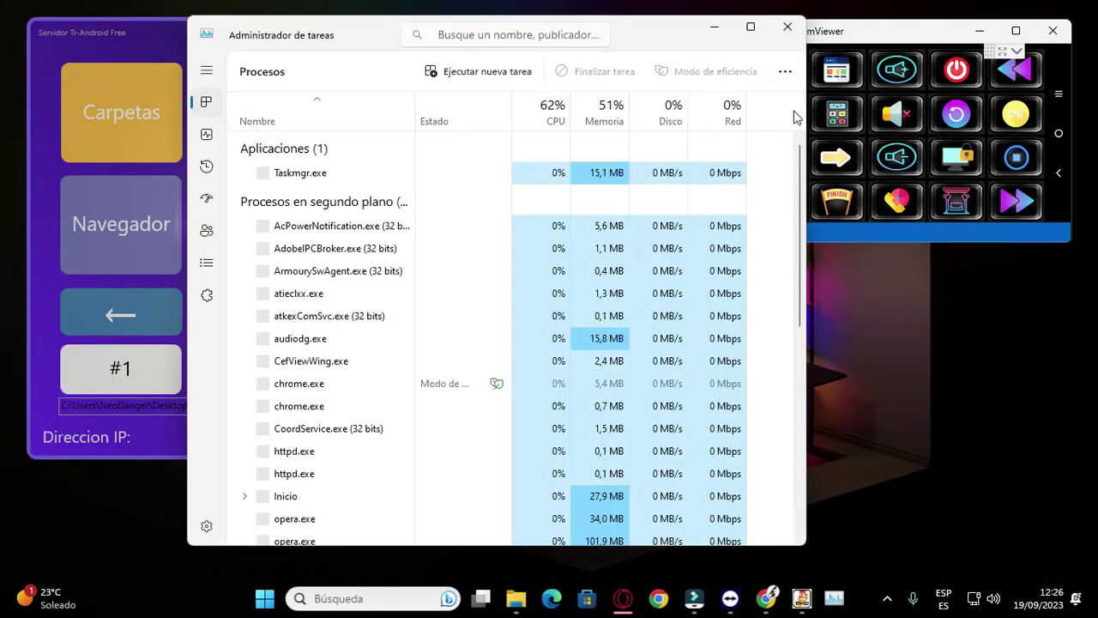
left_click(839, 118)
left_click(840, 117)
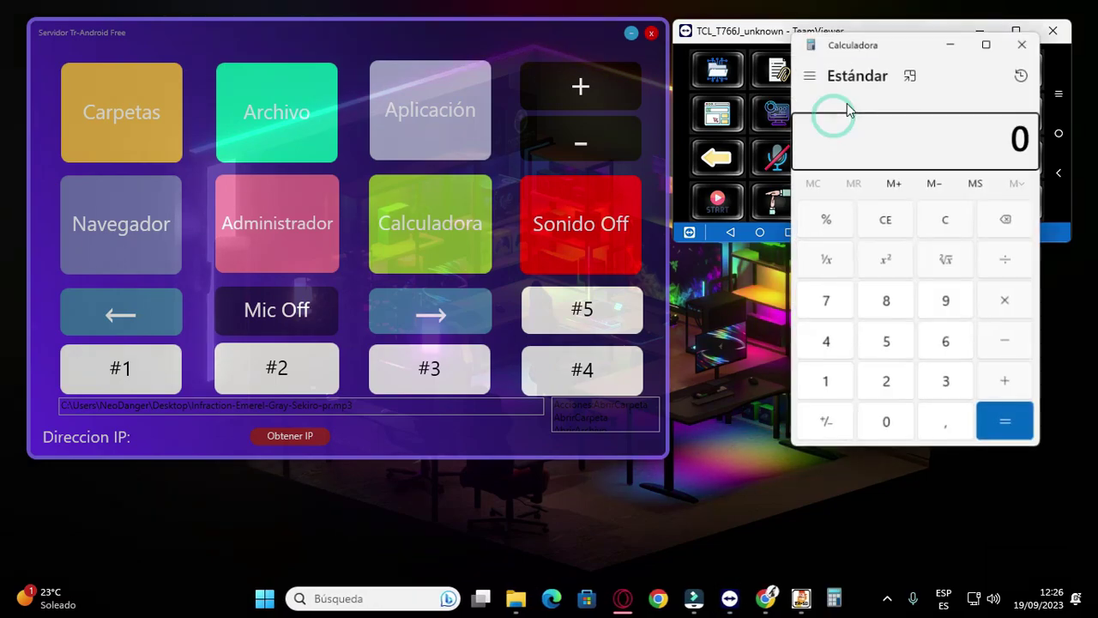
left_click(1026, 38)
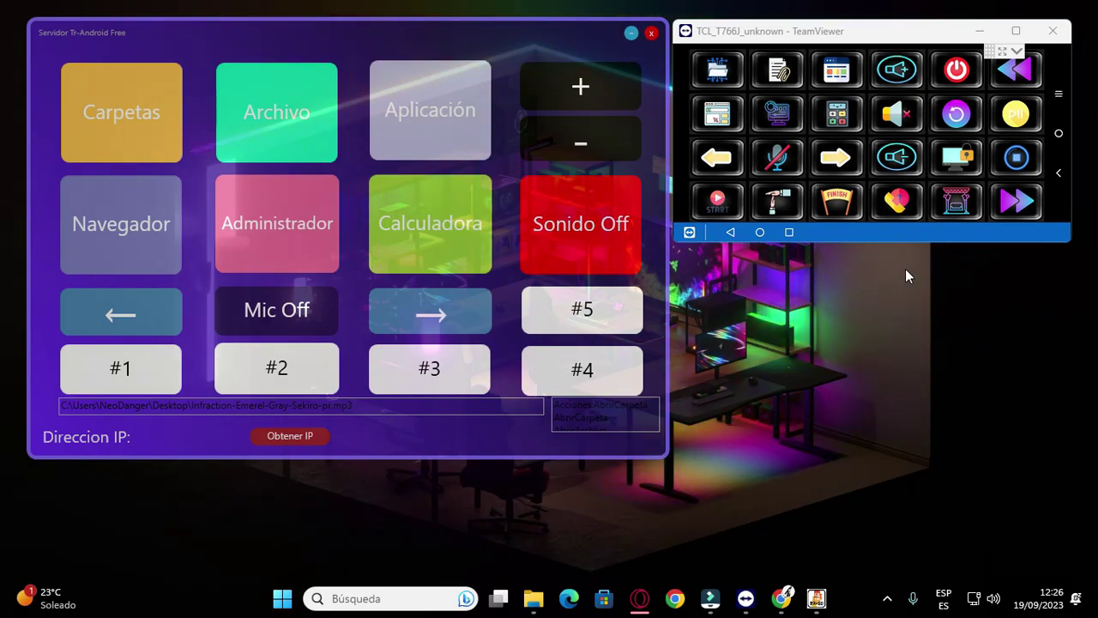
- Switch to Chrome's YouTube video "Como generar el archivo .apk o .aab" and bring the TeamViewer phone view in front
left_click(1024, 112)
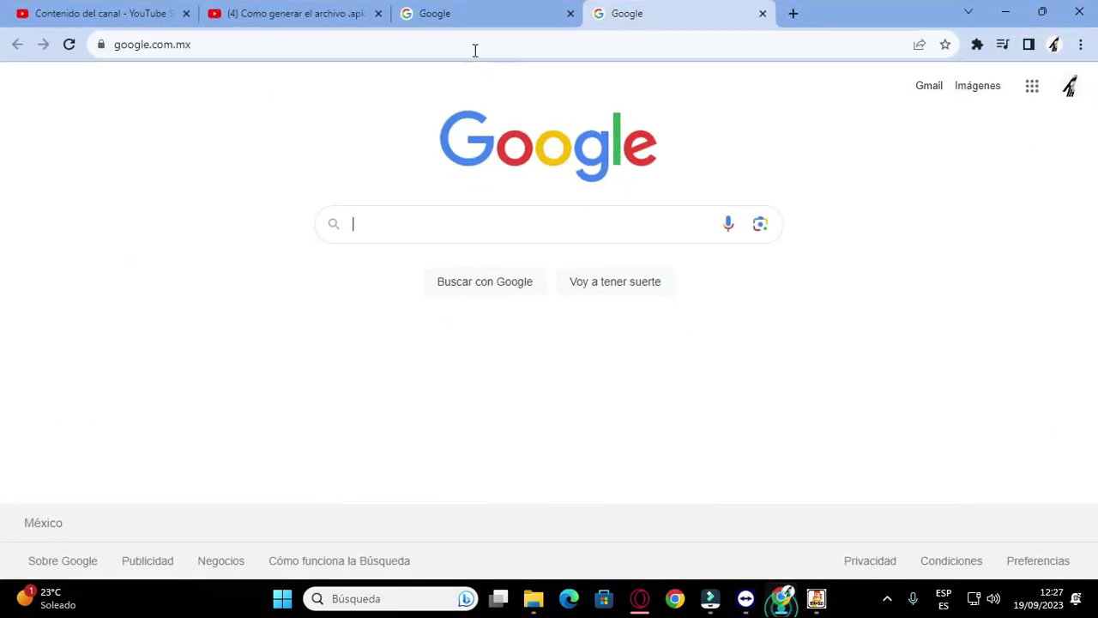
left_click(326, 8)
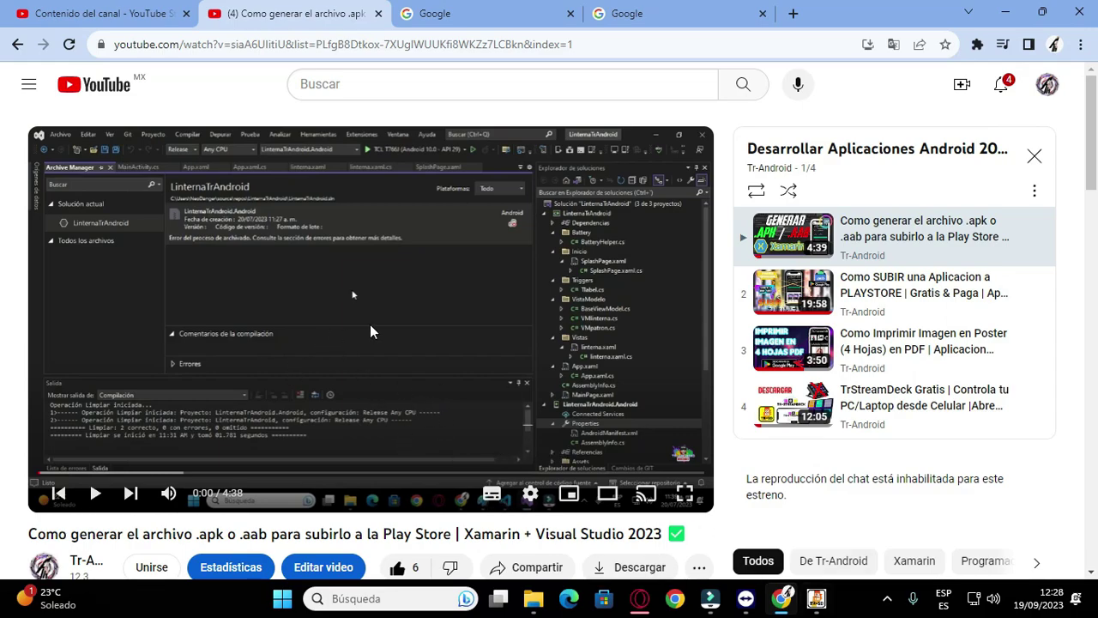
mouse_move(745, 597)
left_click(895, 515)
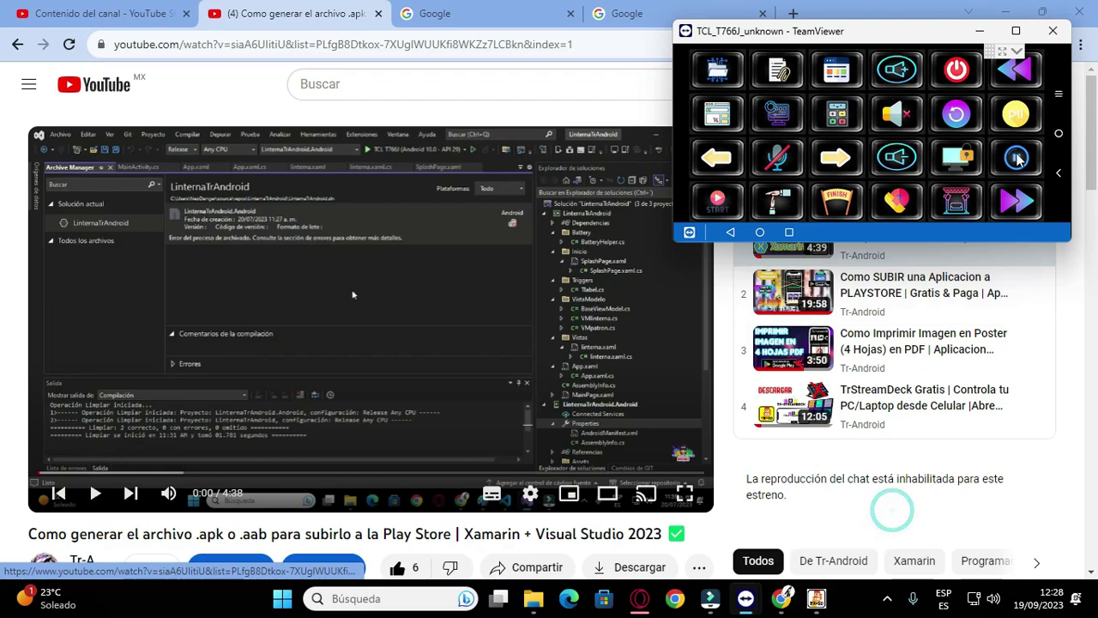
- Use the phone deck to play and pause the YouTube video, skip to the next one, and return to the previous one
left_click(1017, 116)
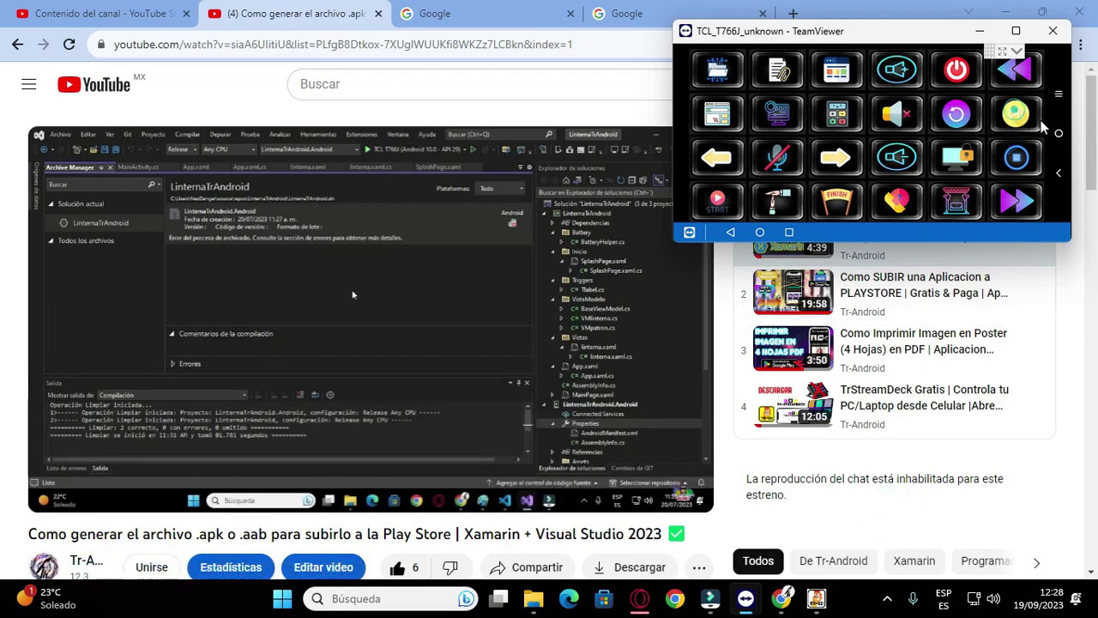
left_click(1018, 116)
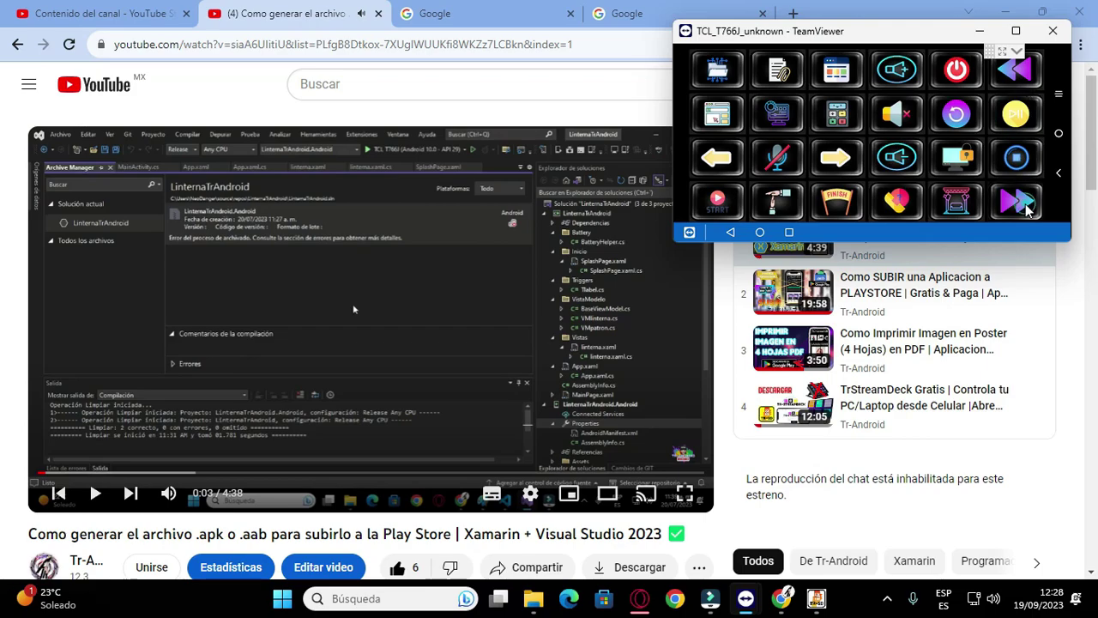
left_click(1024, 204)
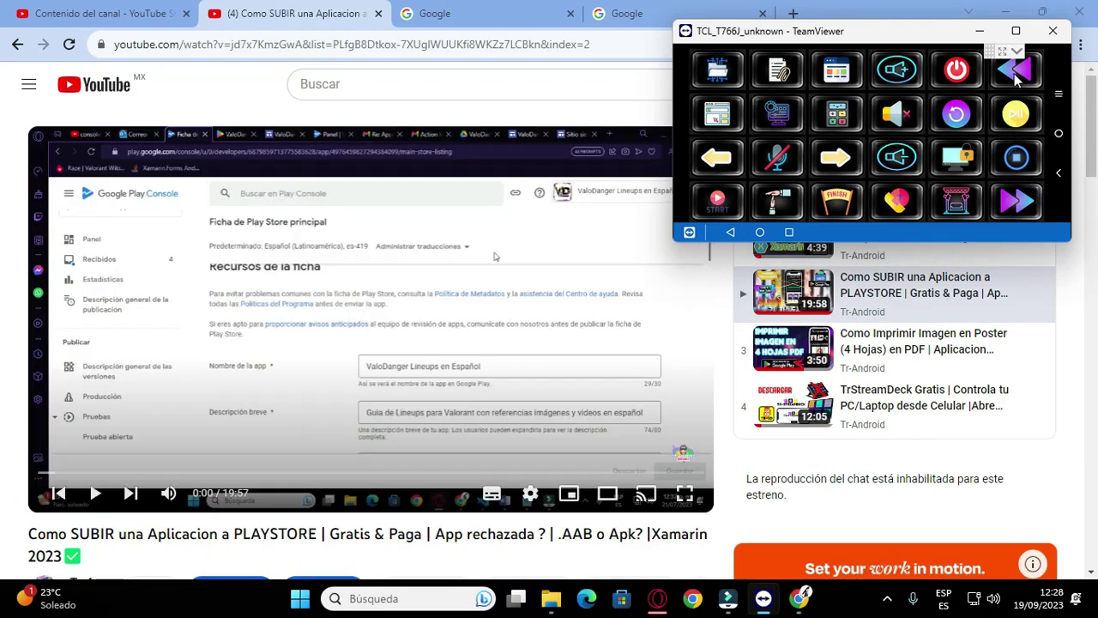
left_click(1016, 76)
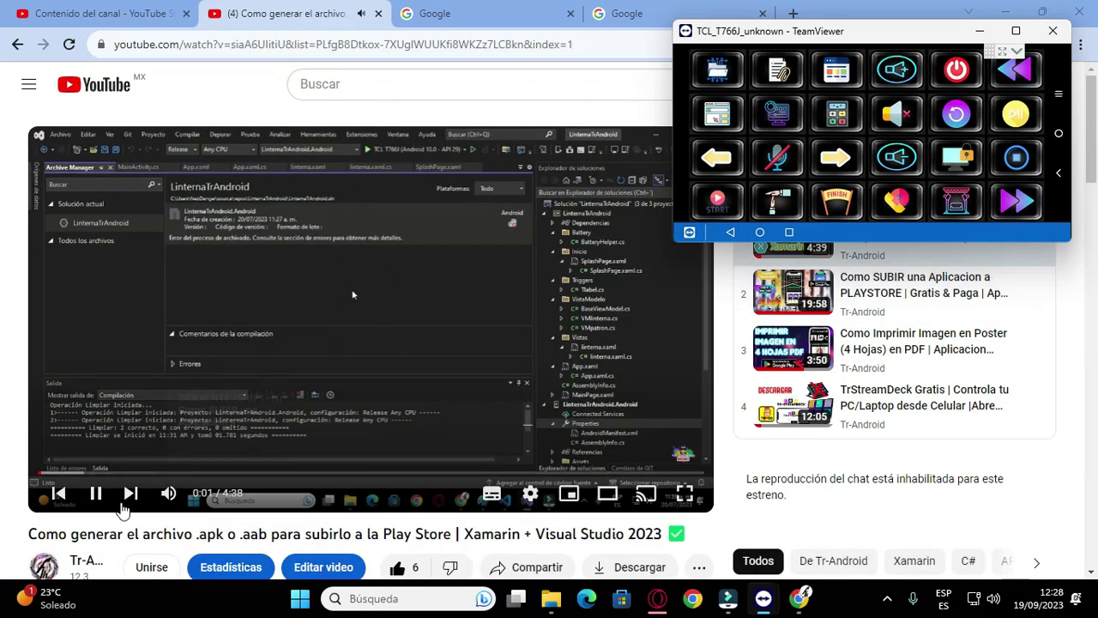
- Pause the video in the YouTube player, seek to 2:19, and bring the TeamViewer phone view back
left_click(96, 495)
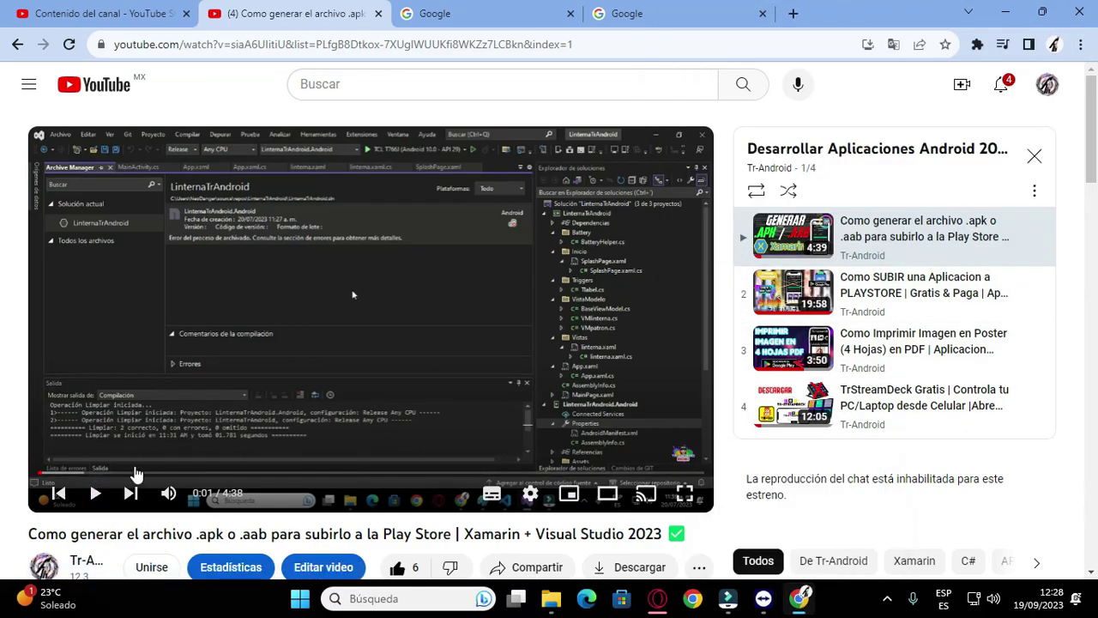
left_click(372, 473)
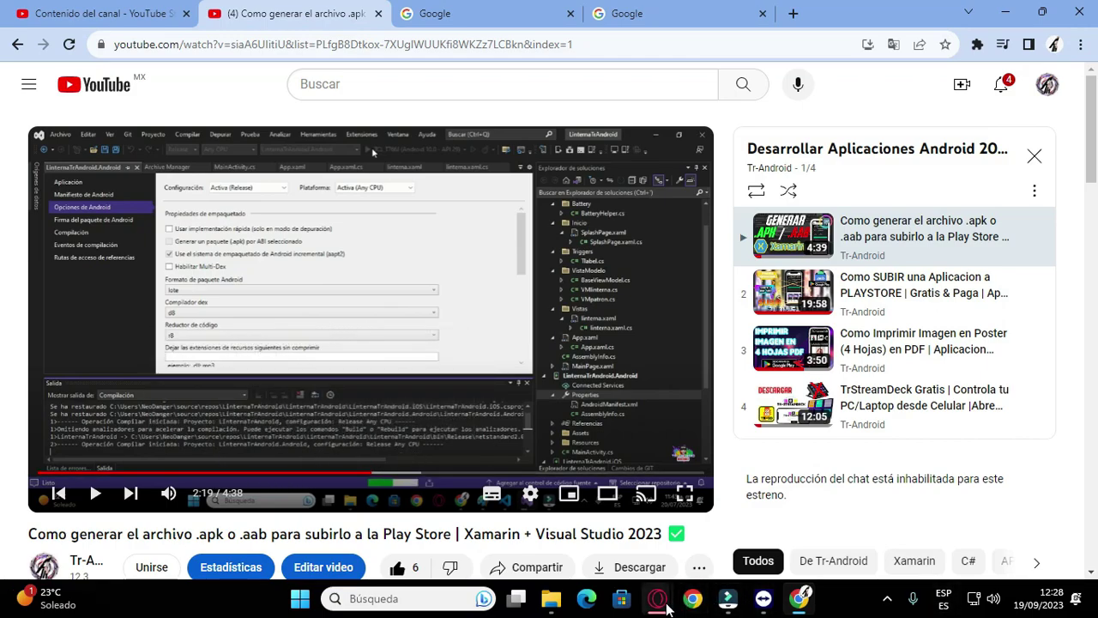
left_click(922, 515)
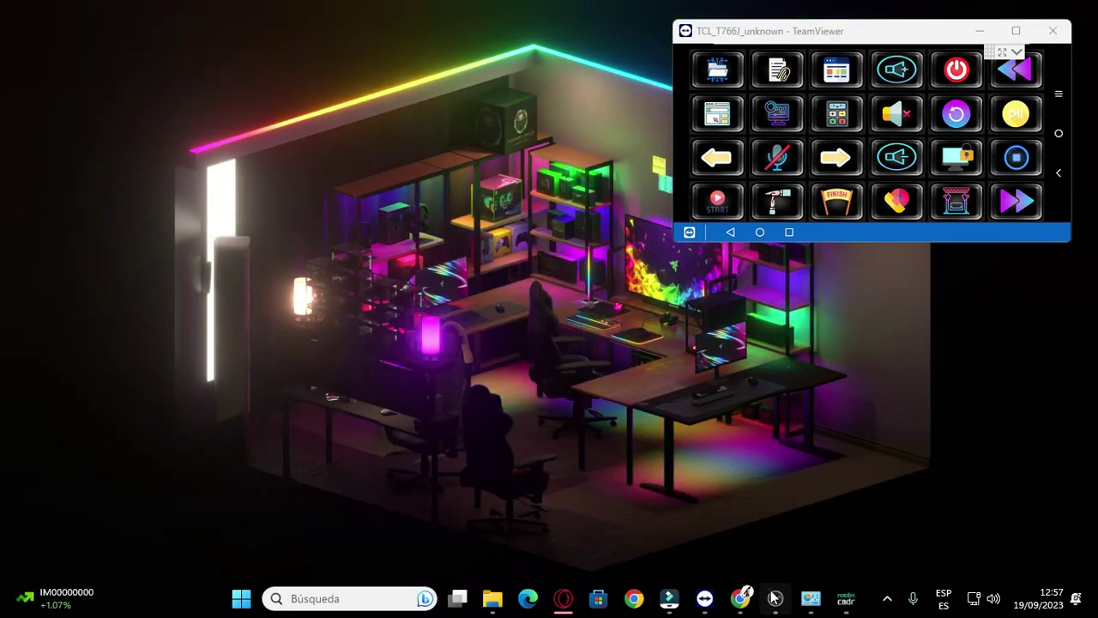
- Switch to OBS and show its WebSockets Server Settings (4.x Compat) dialog
left_click(775, 598)
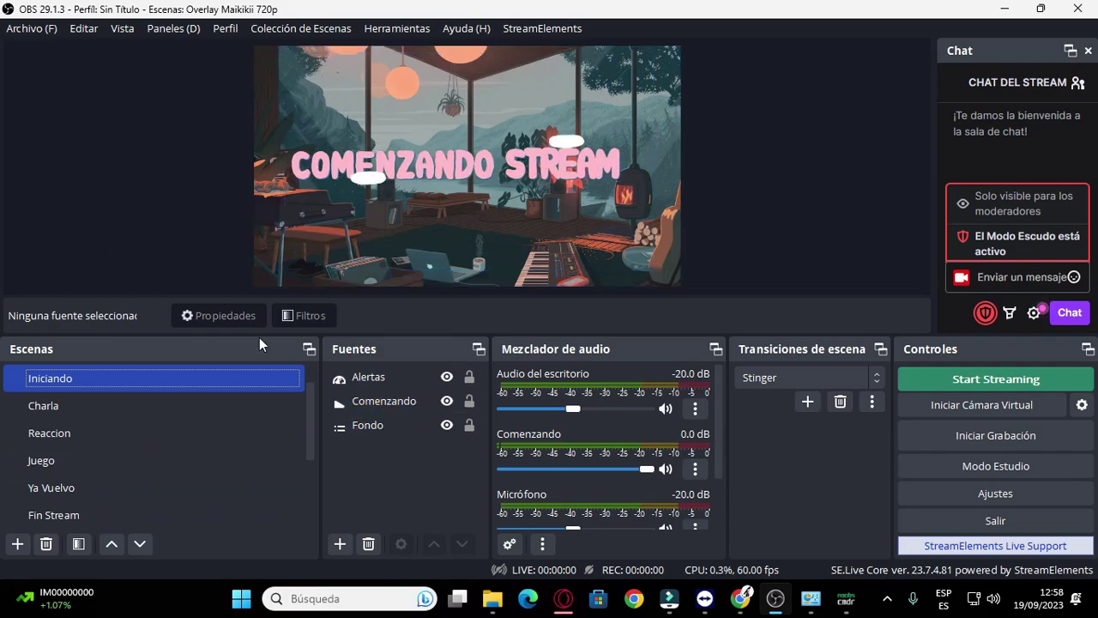
left_click(787, 596)
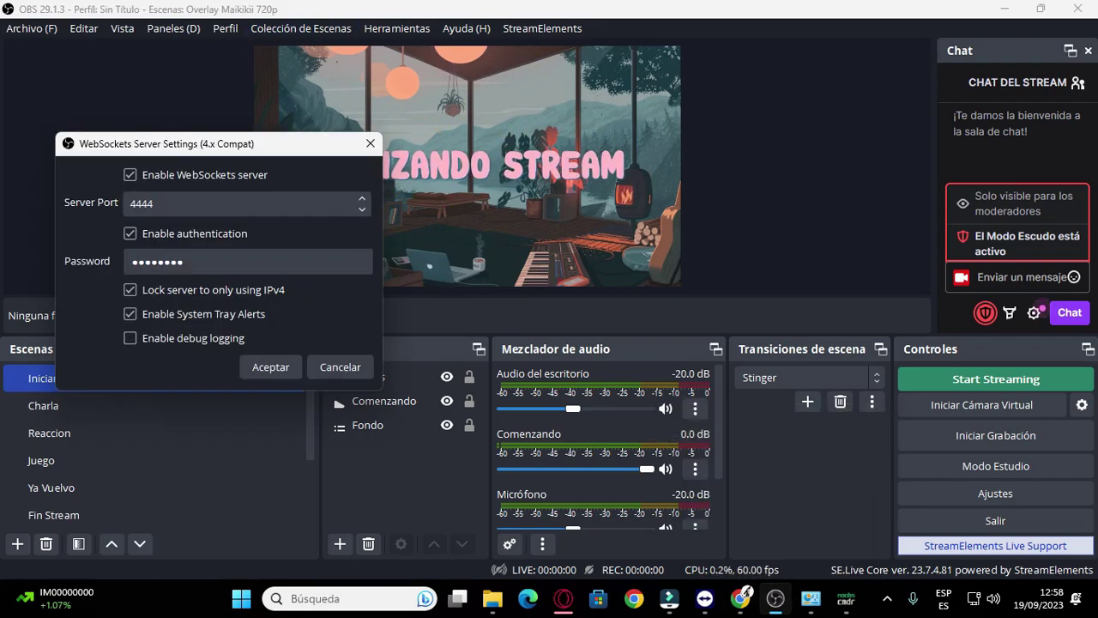
- Switch to NOOBS CMDR, disconnect it to expose its server connection fields, and move its window beside the OBS WebSockets settings
mouse_move(845, 598)
left_click(858, 527)
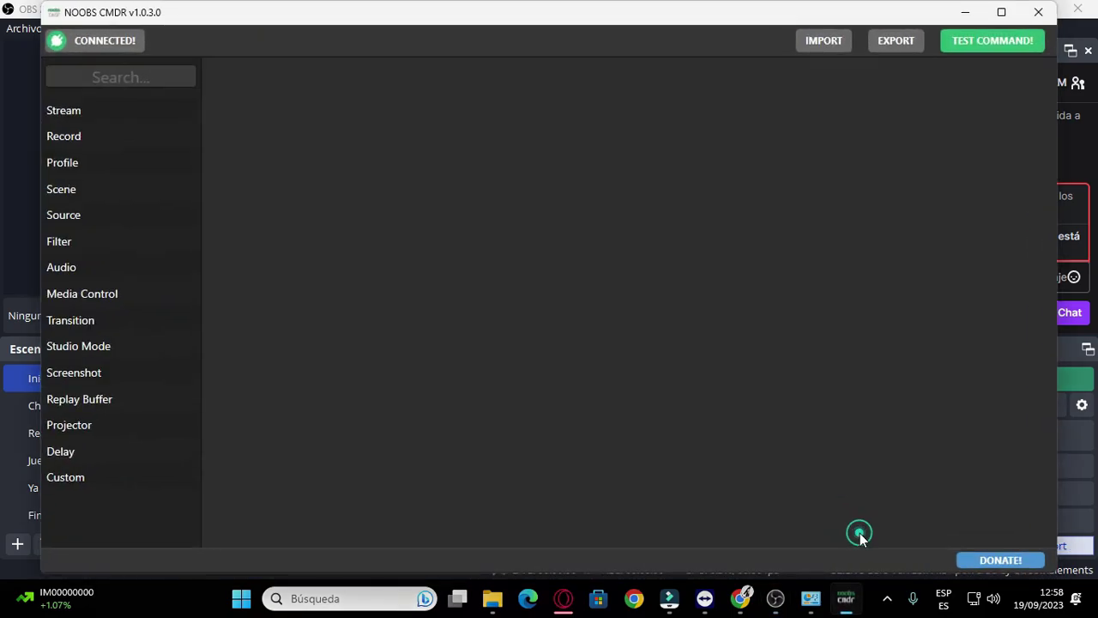
left_click_drag(226, 13, 266, 53)
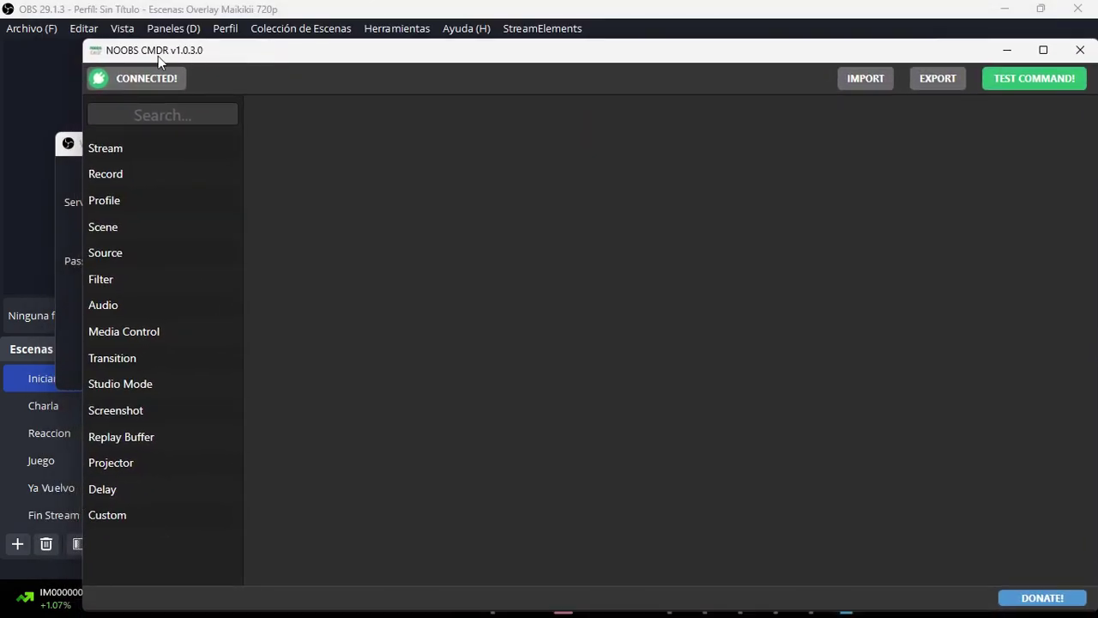
left_click(131, 78)
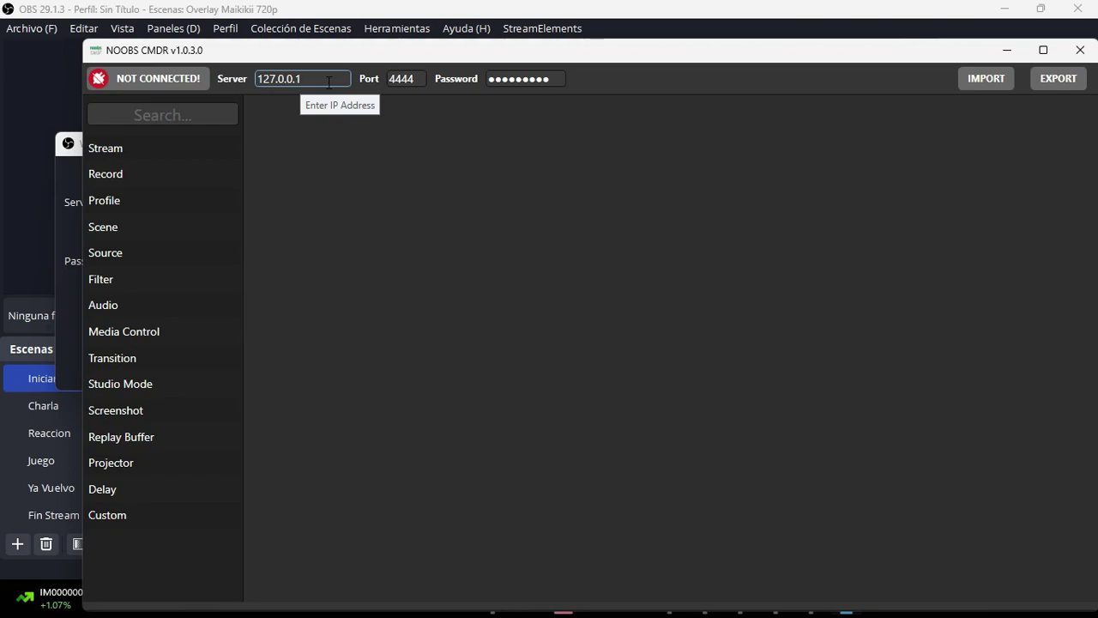
left_click_drag(141, 49, 356, 65)
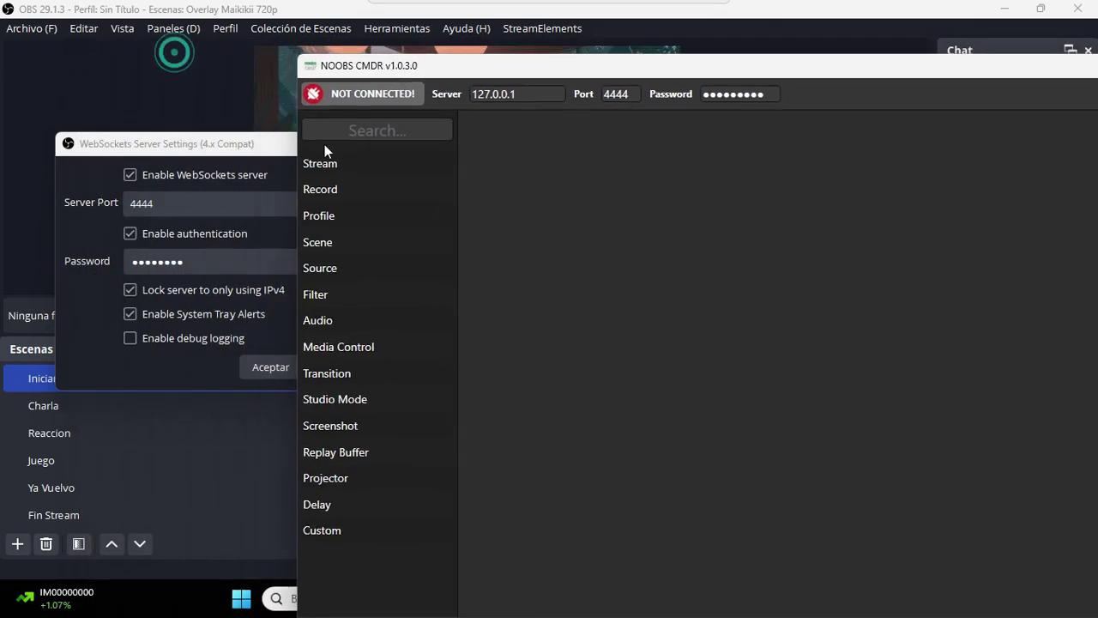